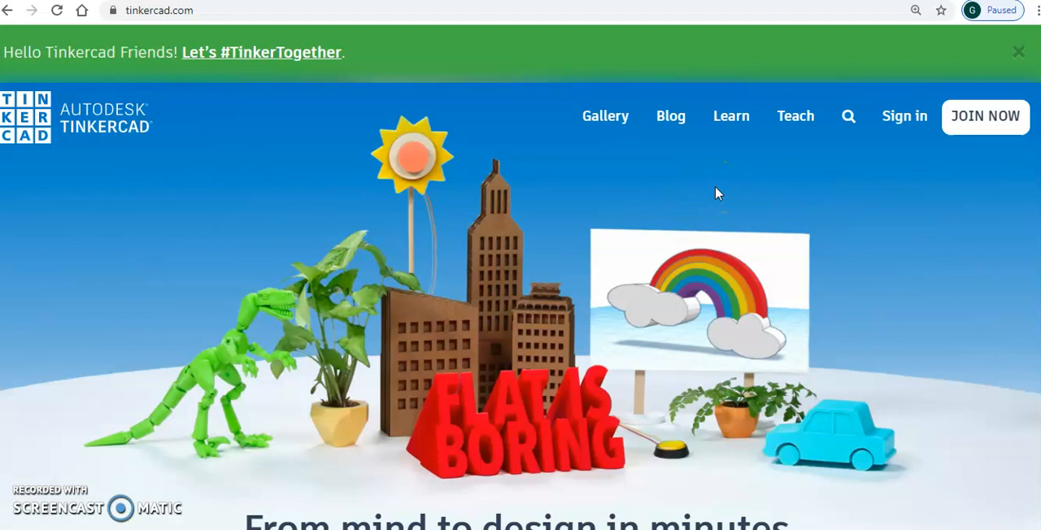
# - Sign in to Tinkercad with an Autodesk account, entering the account e-mail and the account password
pyautogui.click(854, 159)
pyautogui.click(900, 120)
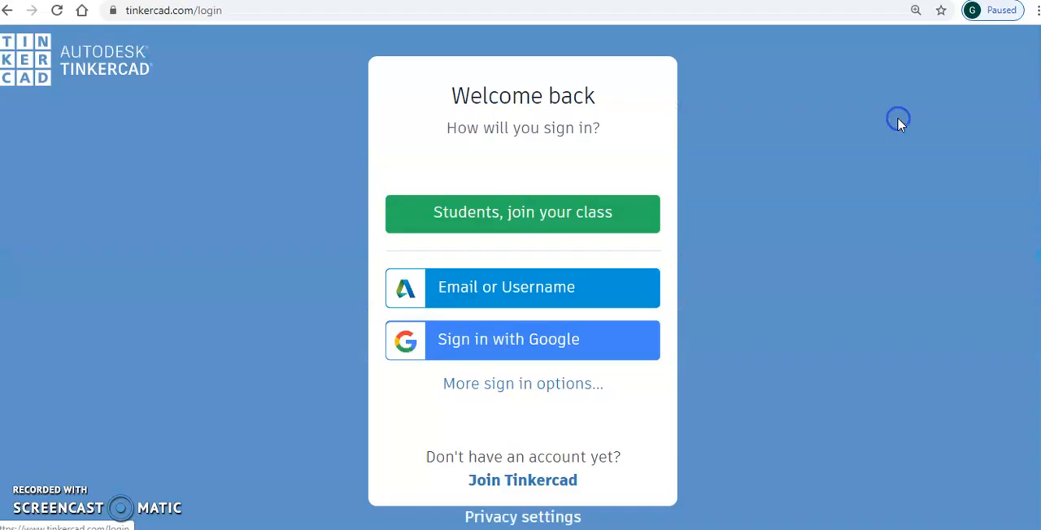
pyautogui.click(524, 286)
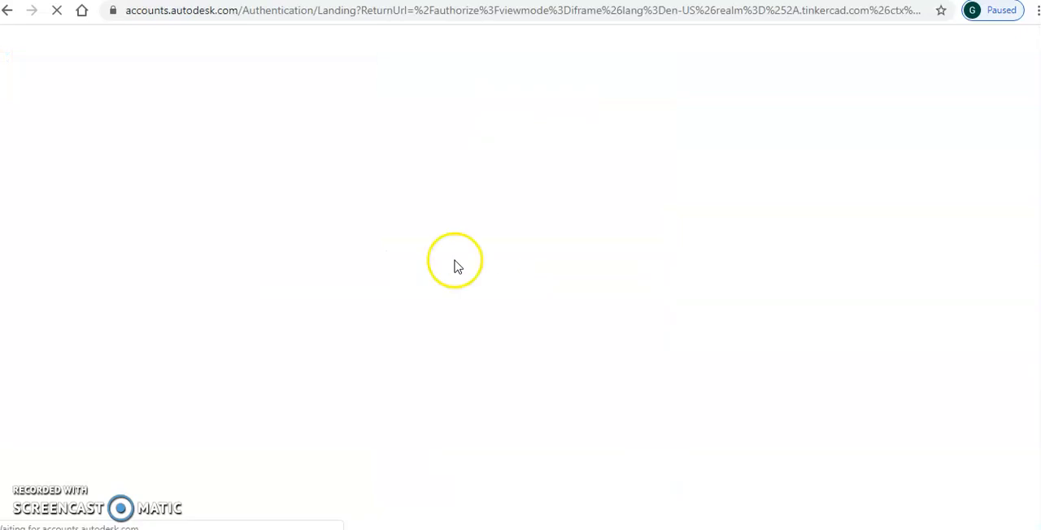
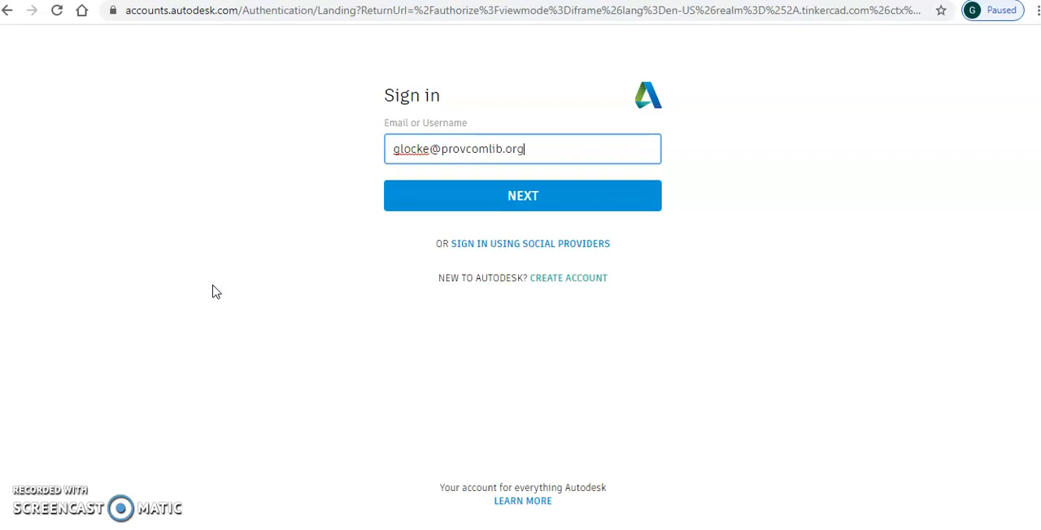
pyautogui.click(495, 212)
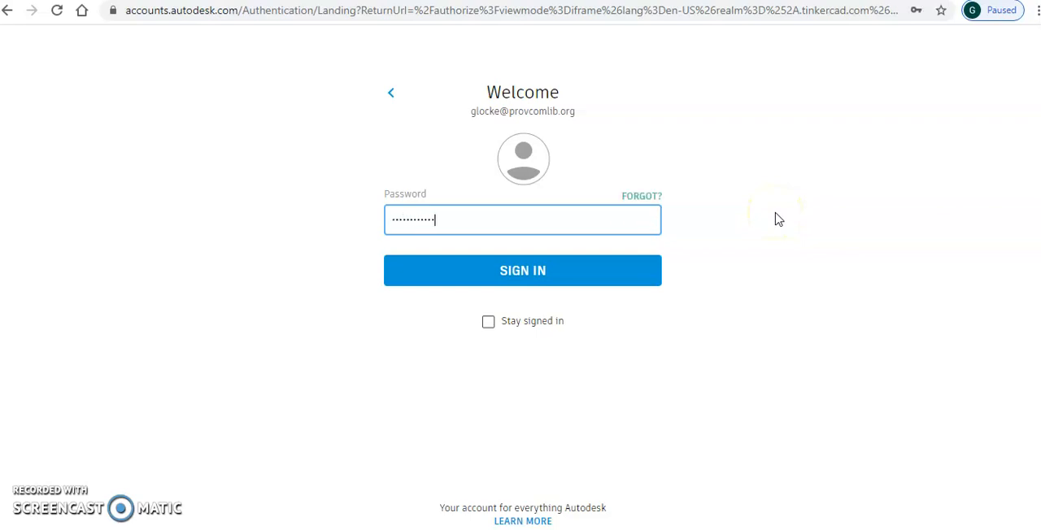
pyautogui.click(516, 269)
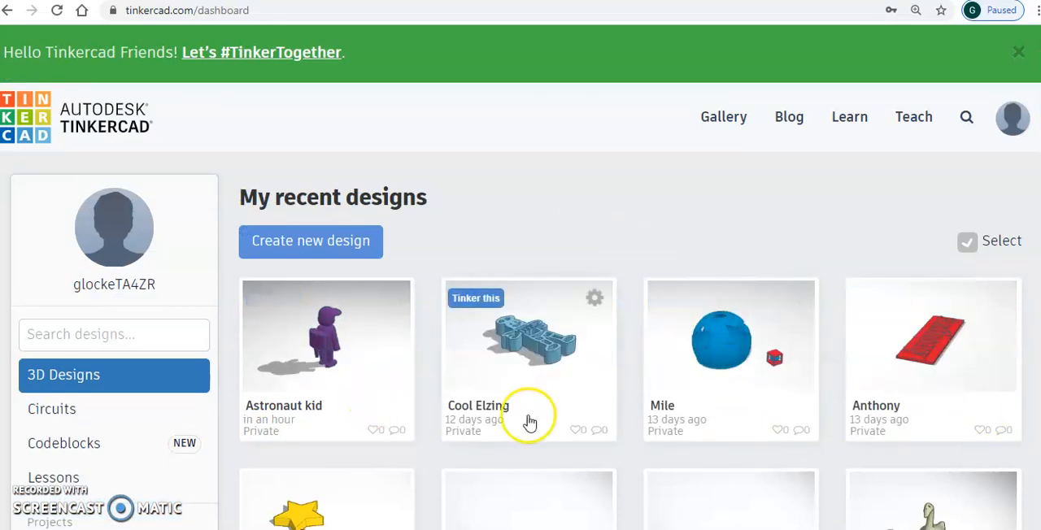
# - Look over the recent designs on the dashboard and view the details of the Astronaut kid design
pyautogui.scroll(-5, 520, 341)
pyautogui.scroll(5, 521, 341)
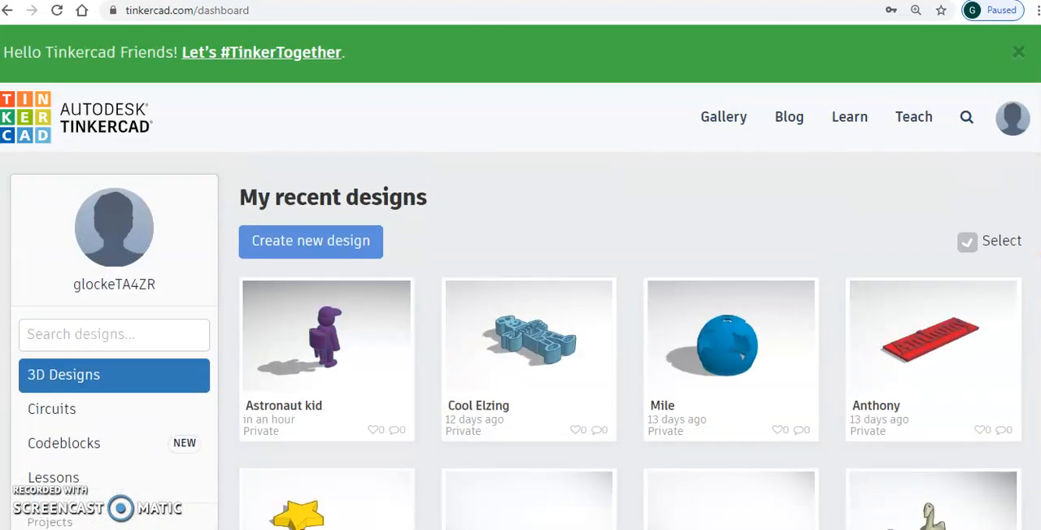
pyautogui.click(319, 345)
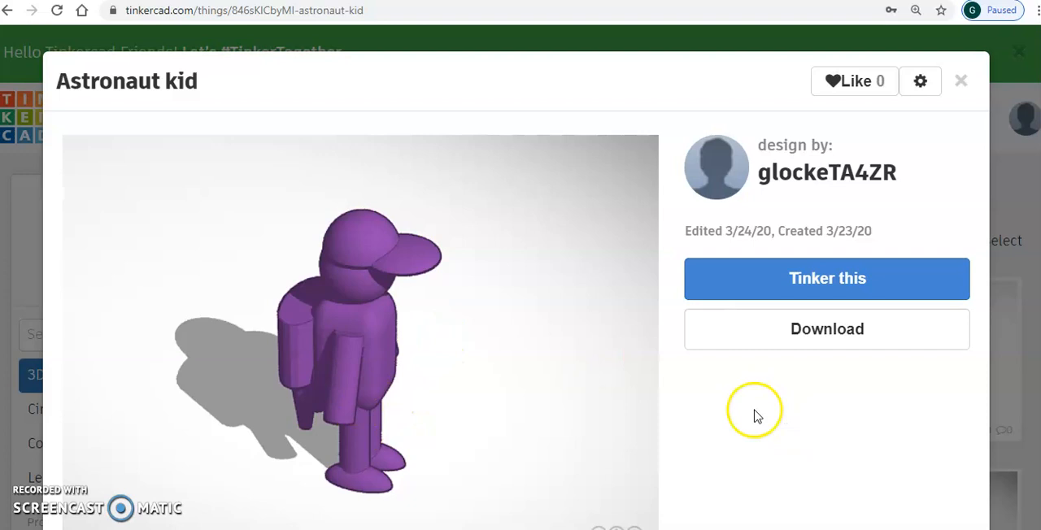
pyautogui.click(960, 80)
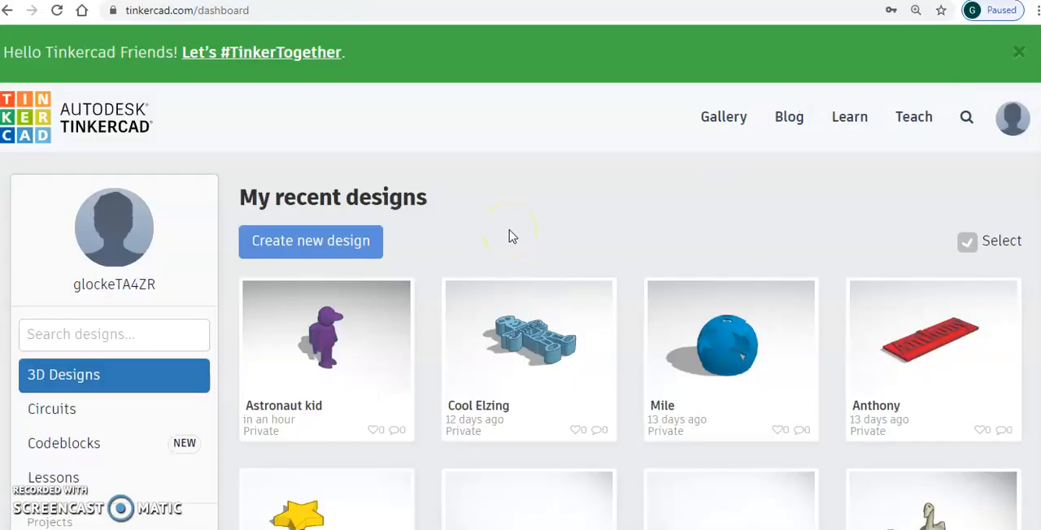
# - Create a new 3D design from the dashboard
pyautogui.click(287, 247)
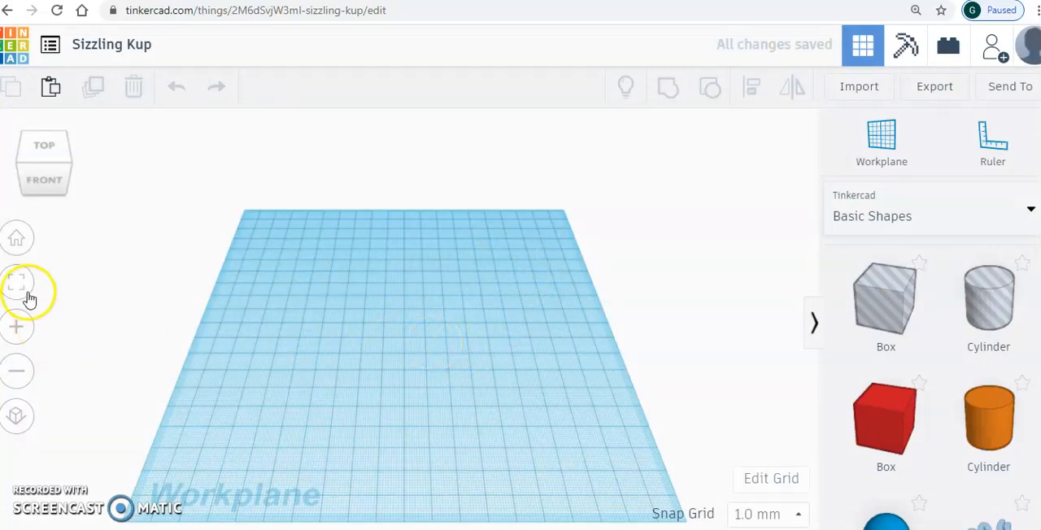
# - Examine the empty workplane's view controls and the shapes offered in the Basic Shapes library
pyautogui.click(16, 334)
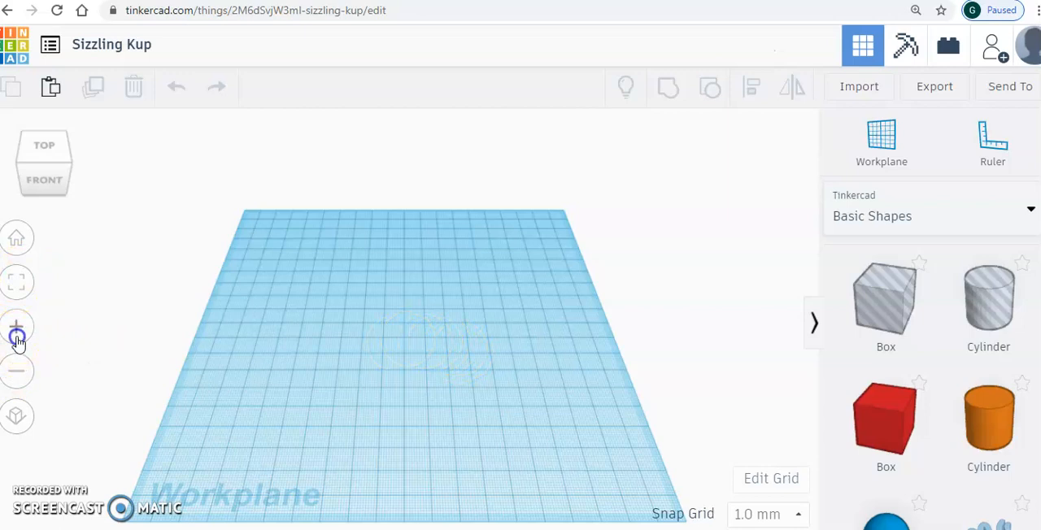
pyautogui.click(17, 368)
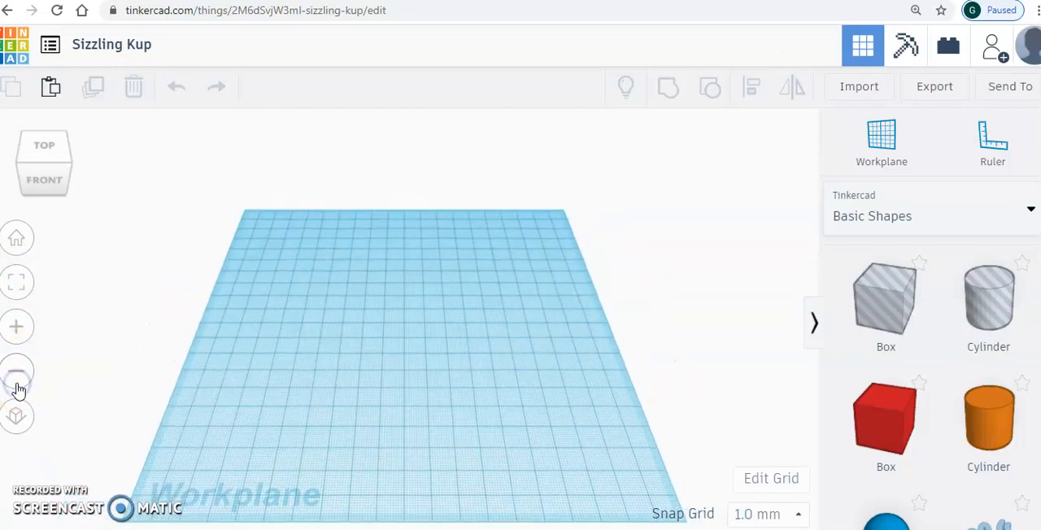
pyautogui.click(47, 169)
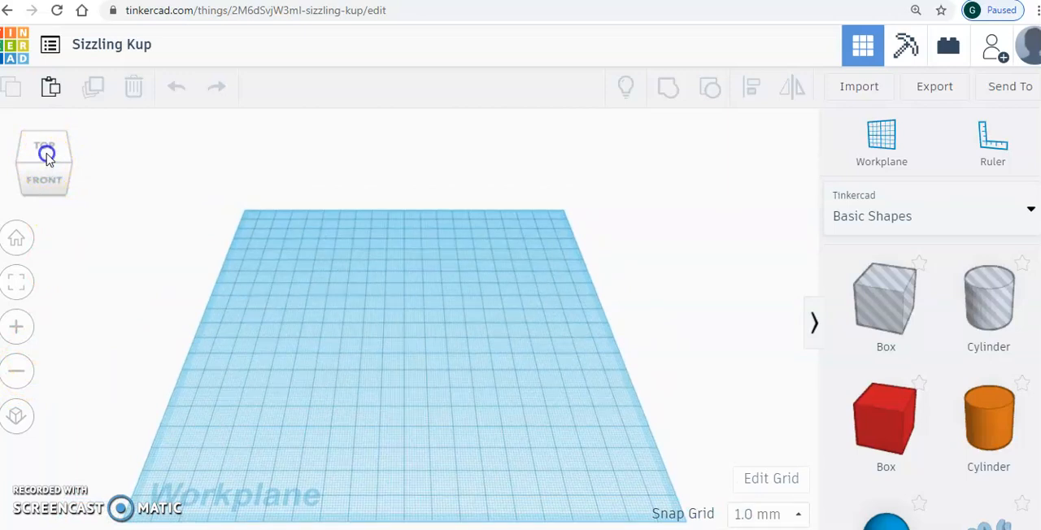
pyautogui.moveTo(70, 187); pyautogui.dragTo(35, 157)
pyautogui.click(20, 146)
pyautogui.click(44, 168)
pyautogui.click(284, 248)
pyautogui.scroll(-5, 935, 382)
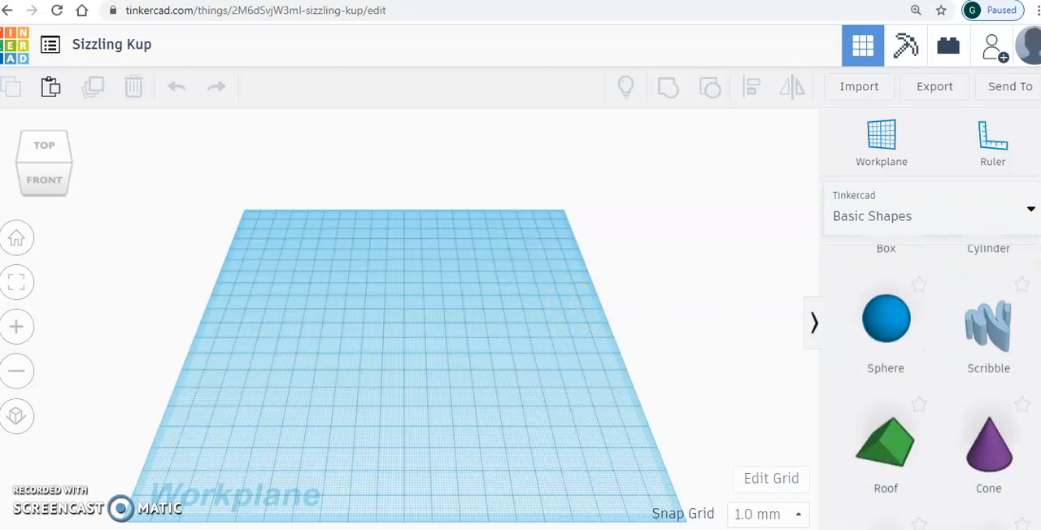
pyautogui.scroll(-3, 935, 382)
pyautogui.scroll(6, 935, 382)
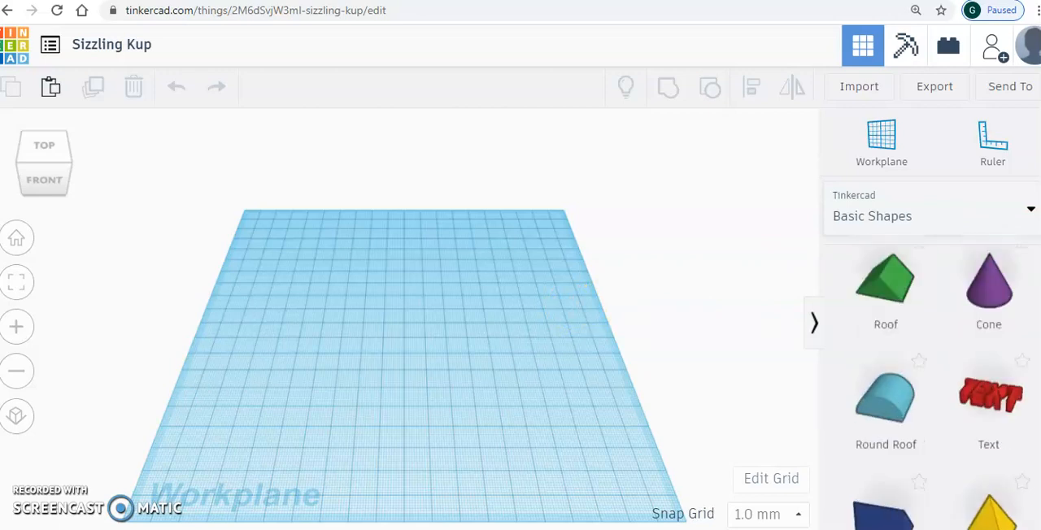
pyautogui.scroll(2, 935, 382)
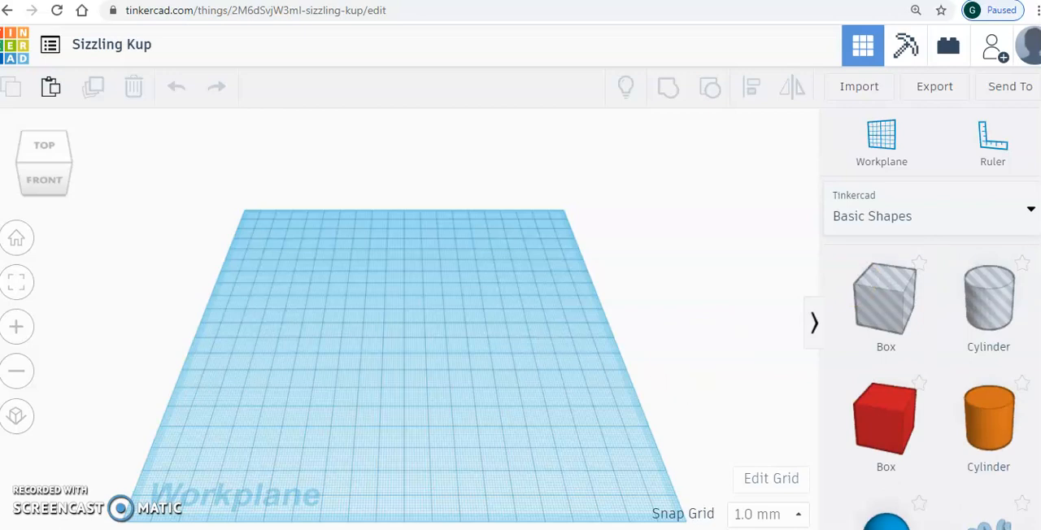
# - Switch to Photos to study the astronaut kid.jpg reference drawing, and return to the Tinkercad design
pyautogui.click(697, 529)
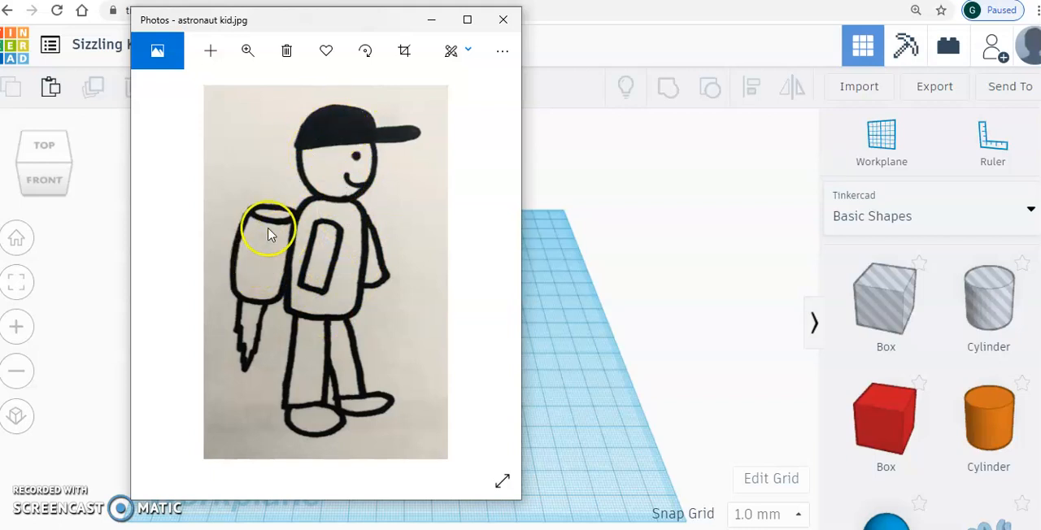
pyautogui.click(431, 20)
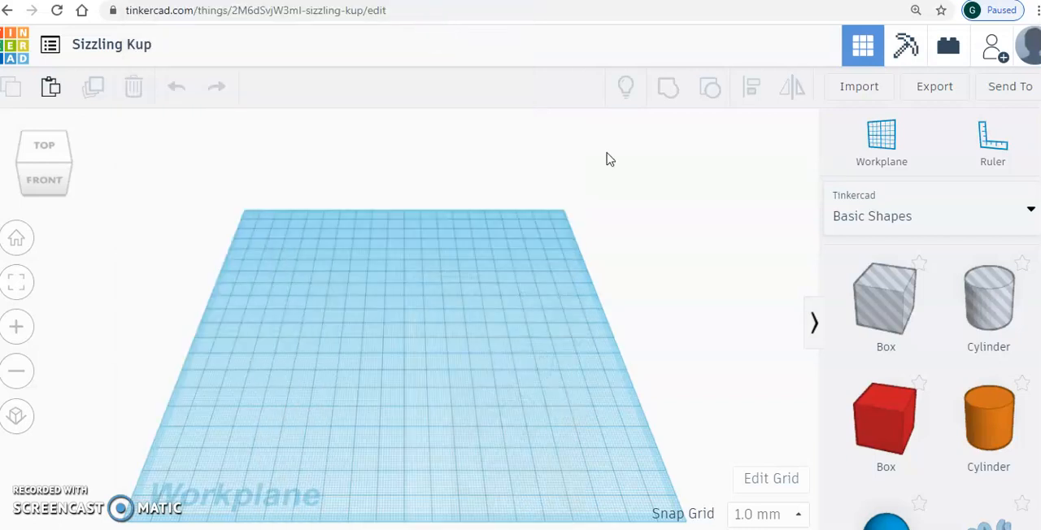
# - Place a sphere, a solid box, a solid cylinder and a half sphere from Basic Shapes on the workplane
pyautogui.moveTo(897, 527); pyautogui.dragTo(309, 343)
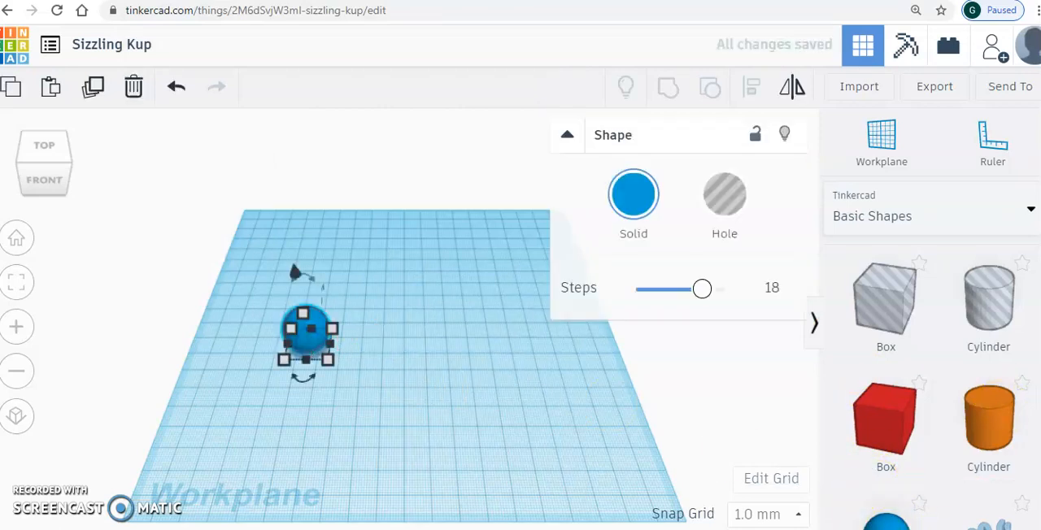
pyautogui.scroll(-2, 935, 342)
pyautogui.moveTo(894, 322); pyautogui.dragTo(389, 329)
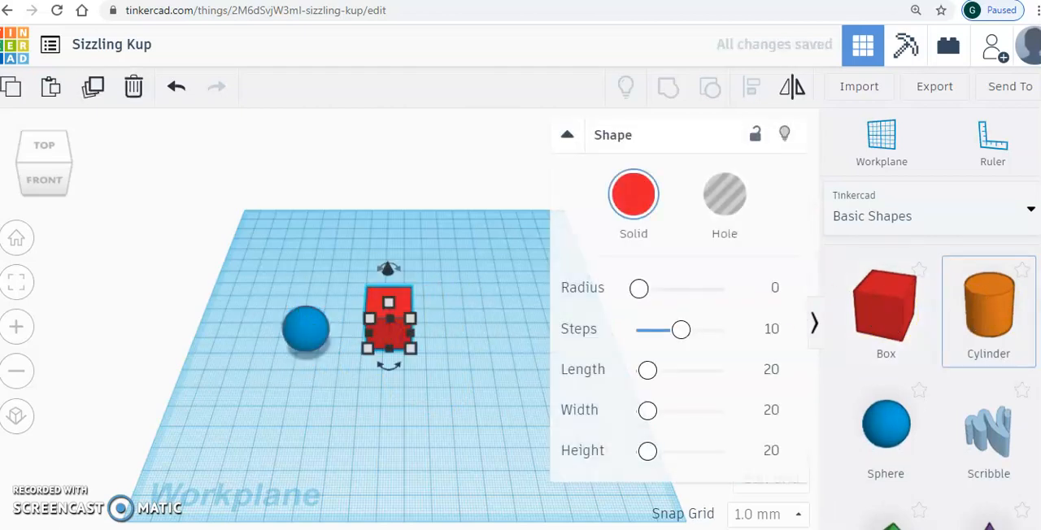
pyautogui.scroll(-1, 935, 390)
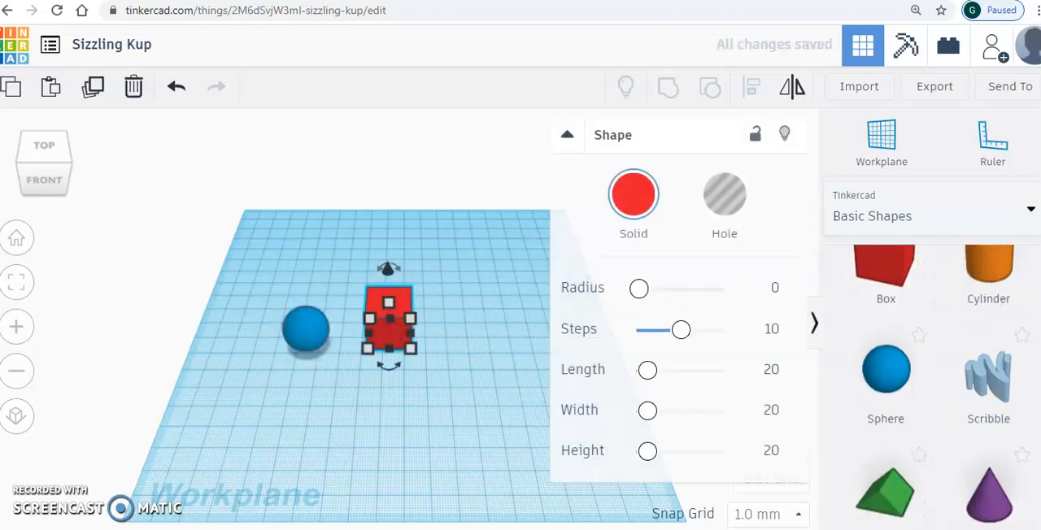
pyautogui.scroll(1, 940, 387)
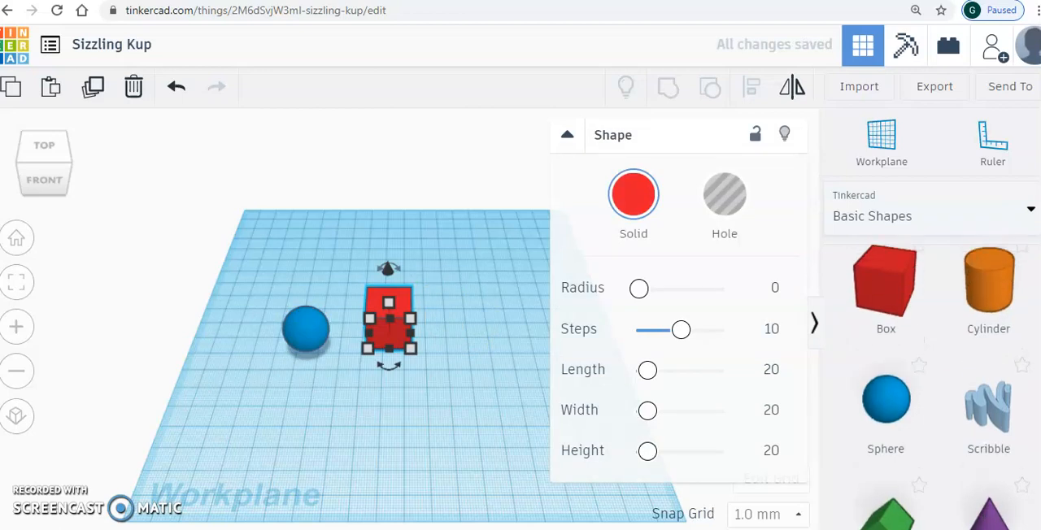
pyautogui.moveTo(994, 294); pyautogui.dragTo(259, 384)
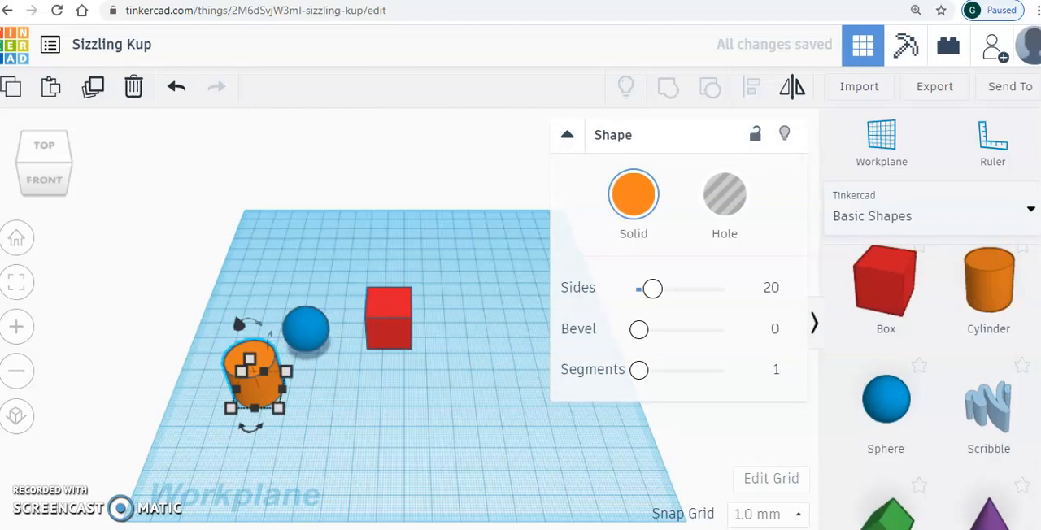
pyautogui.scroll(-6, 941, 387)
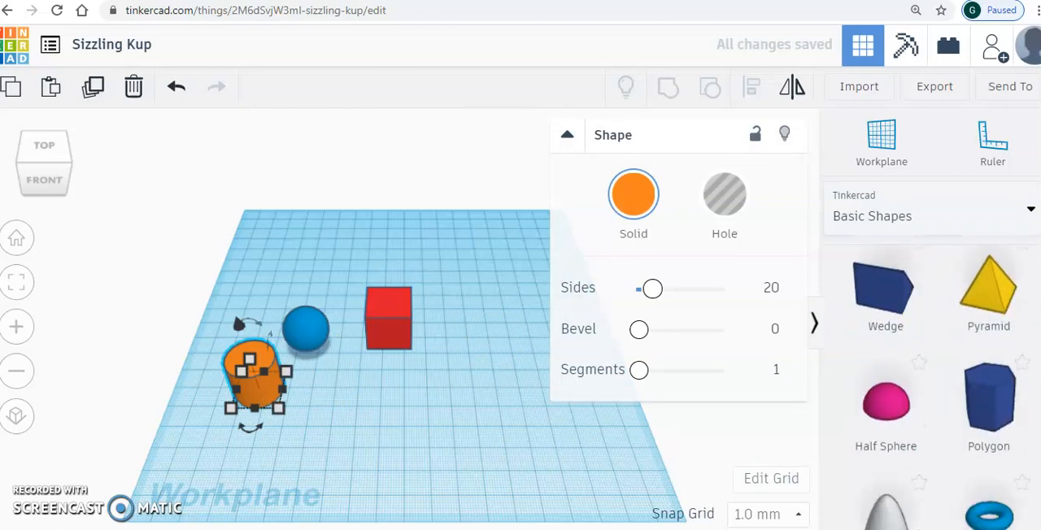
pyautogui.moveTo(887, 380); pyautogui.dragTo(364, 380)
pyautogui.click(511, 401)
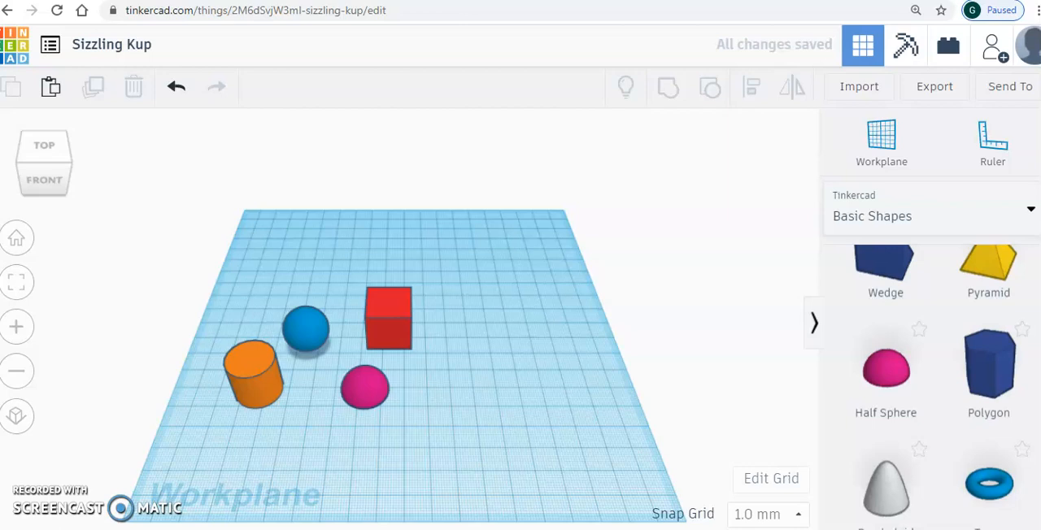
# - Compare the placed shapes with the astronaut kid.jpg drawing in Photos, and return to the Tinkercad design
pyautogui.hotkey('alt', 'Tab')
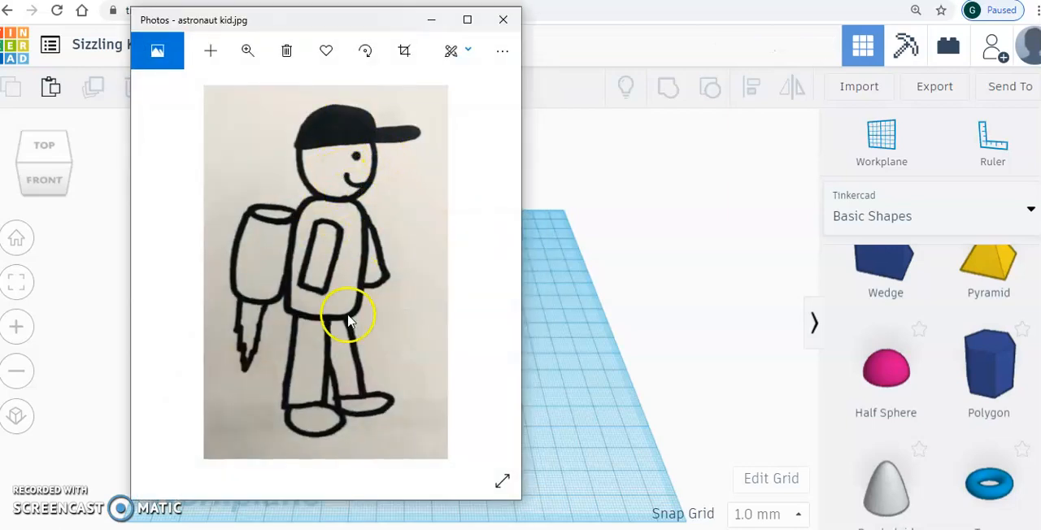
pyautogui.click(430, 19)
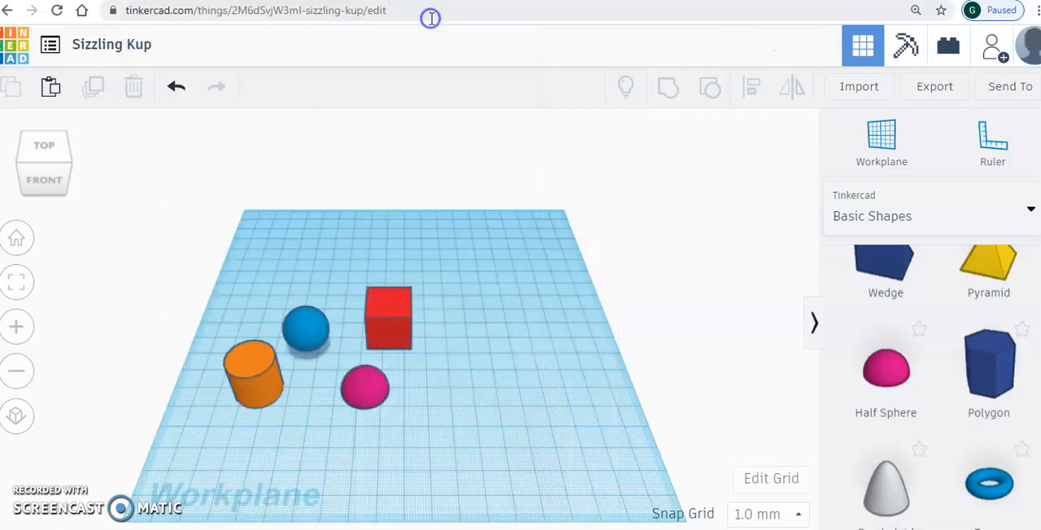
# - Move the red box about 3 mm to the right and 4 mm back on the workplane
pyautogui.click(389, 314)
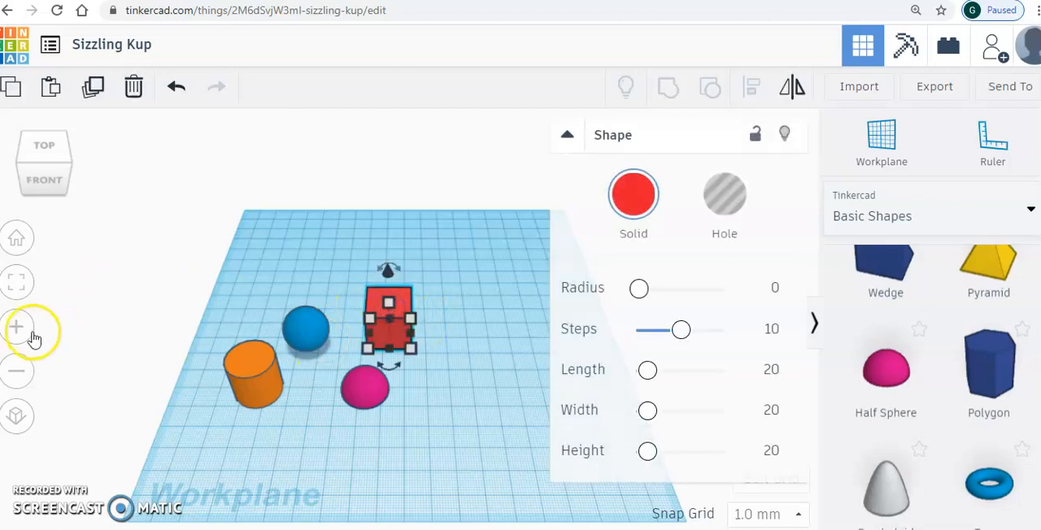
pyautogui.click(16, 332)
pyautogui.click(16, 331)
pyautogui.click(395, 290)
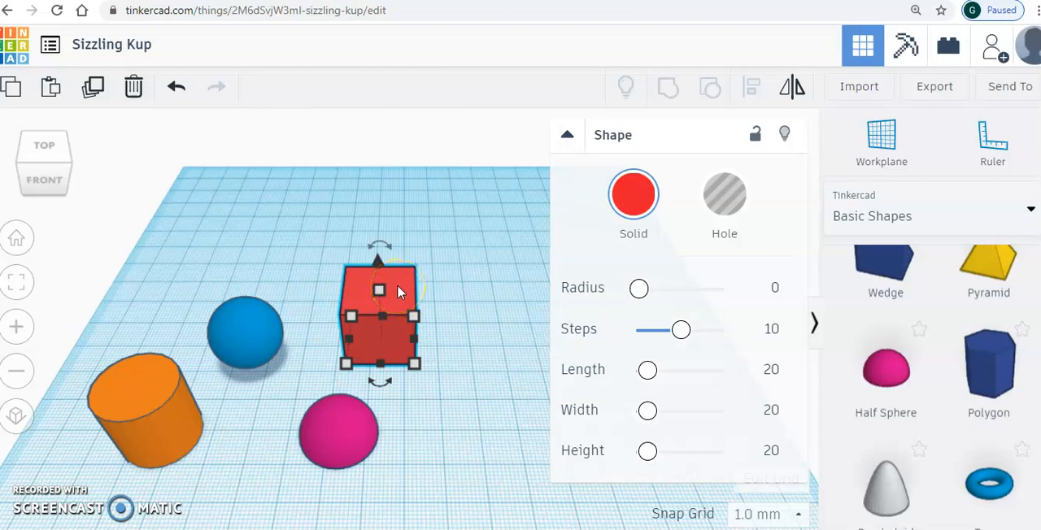
pyautogui.moveTo(400, 299)
pyautogui.mouseDown()
pyautogui.moveTo(464, 242)
pyautogui.moveTo(447, 325)
pyautogui.moveTo(390, 260)
pyautogui.moveTo(413, 286)
pyautogui.mouseUp()
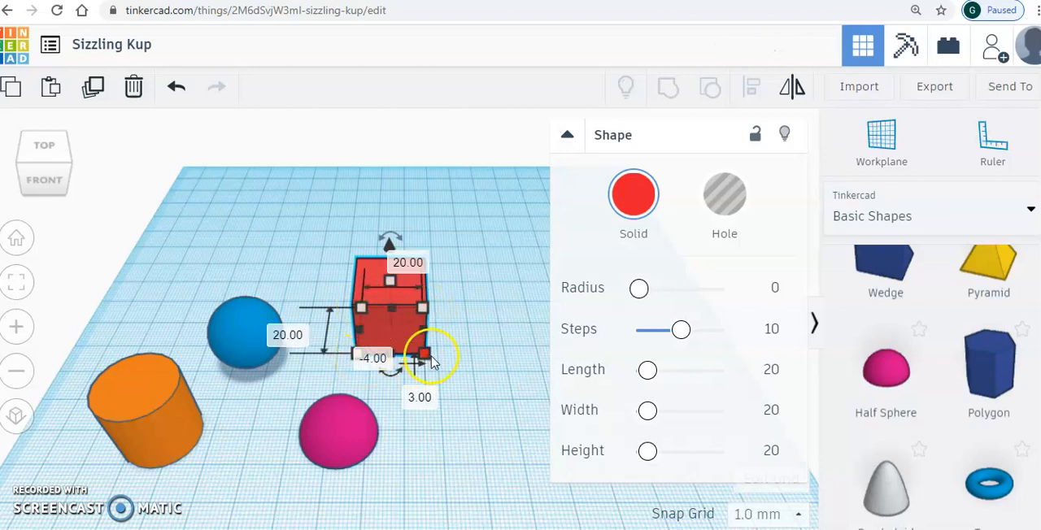
# - Resize the red box into a taller block with a slightly enlarged base for the astronaut's torso
pyautogui.moveTo(426, 360)
pyautogui.mouseDown()
pyautogui.moveTo(504, 367)
pyautogui.moveTo(479, 372)
pyautogui.moveTo(370, 341)
pyautogui.moveTo(443, 357)
pyautogui.mouseUp()
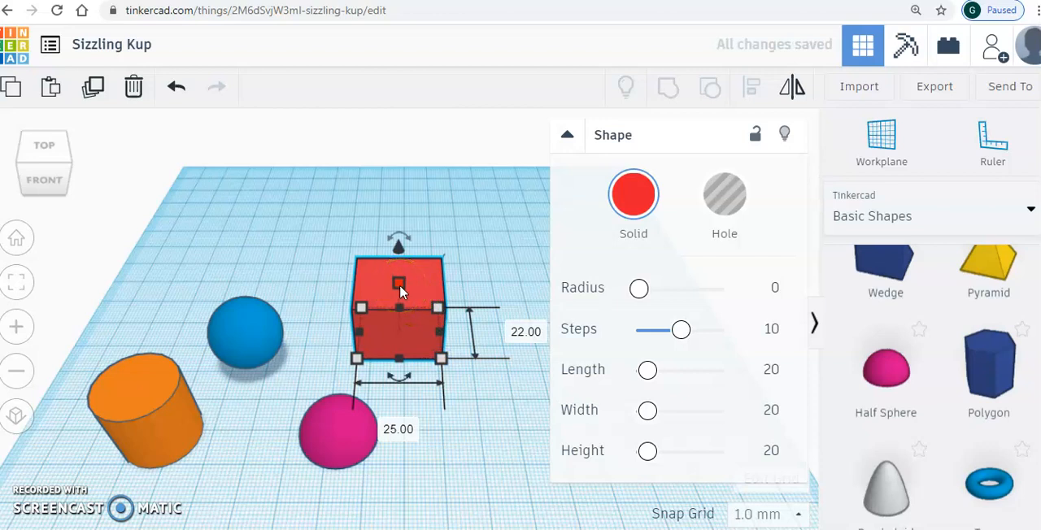
pyautogui.moveTo(399, 284)
pyautogui.mouseDown()
pyautogui.moveTo(397, 214)
pyautogui.moveTo(405, 324)
pyautogui.moveTo(393, 267)
pyautogui.mouseUp()
pyautogui.moveTo(441, 358); pyautogui.dragTo(430, 359)
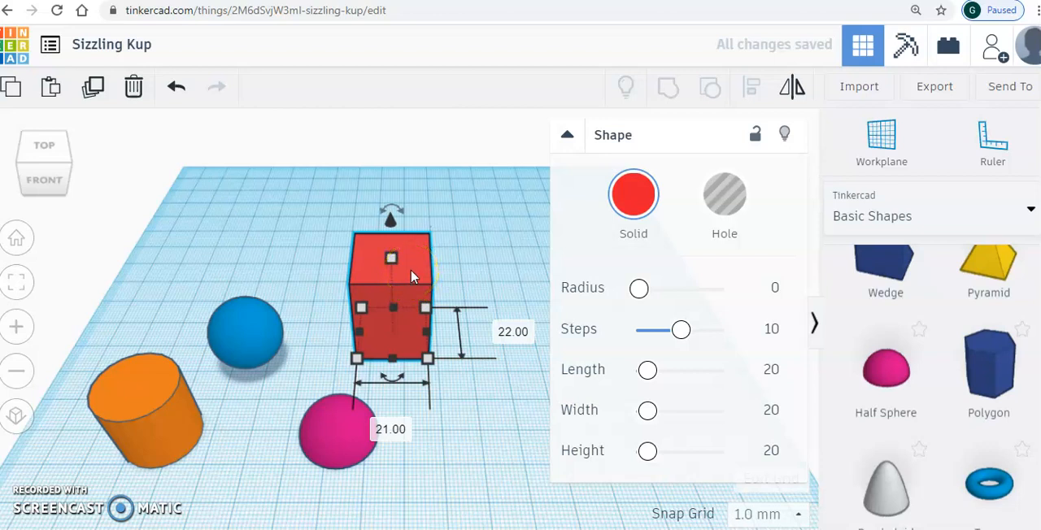
# - Round the red box's edges by setting its Radius to 2.43
pyautogui.click(639, 291)
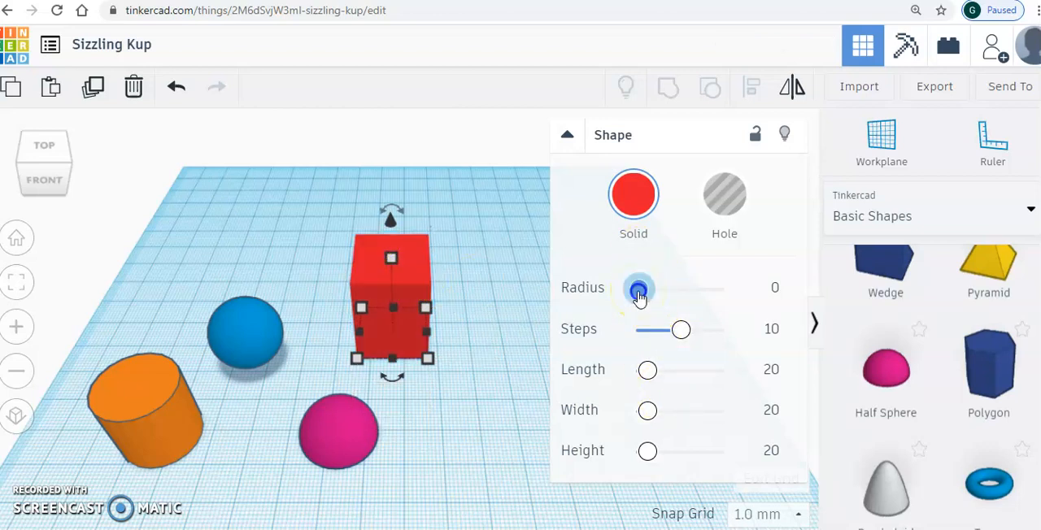
pyautogui.moveTo(639, 292); pyautogui.dragTo(649, 289)
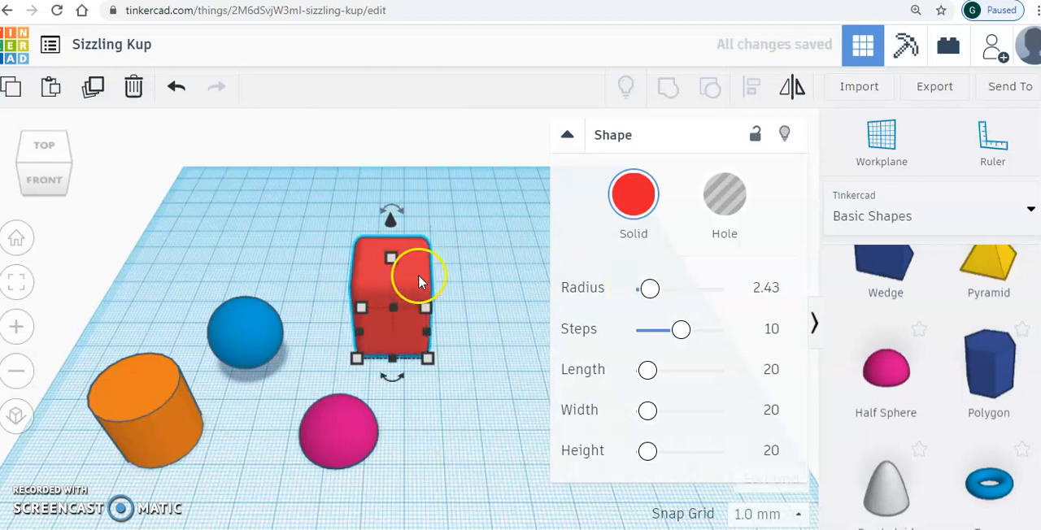
pyautogui.click(495, 326)
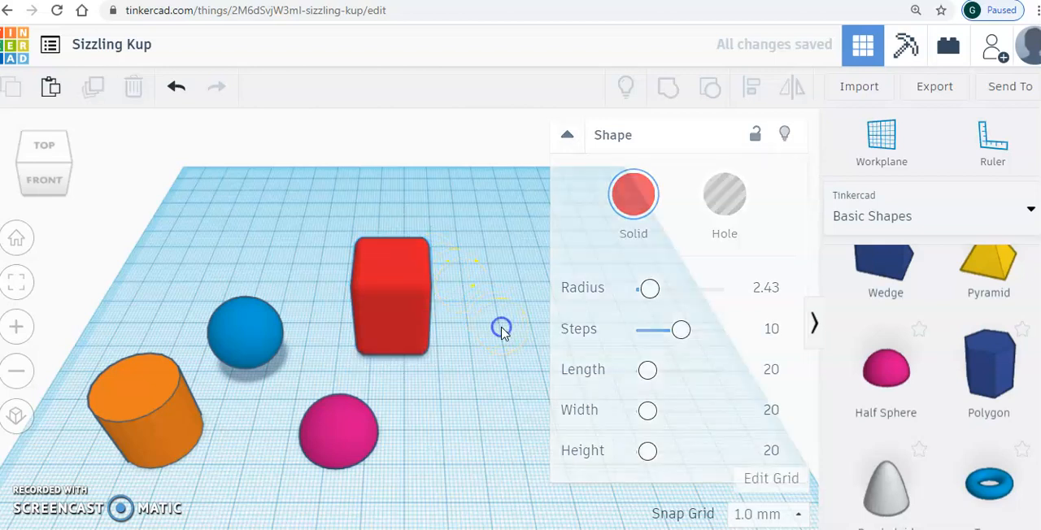
# - Move the blue sphere to the right side of the red box and raise it about 19 mm
pyautogui.moveTo(243, 337); pyautogui.dragTo(437, 327)
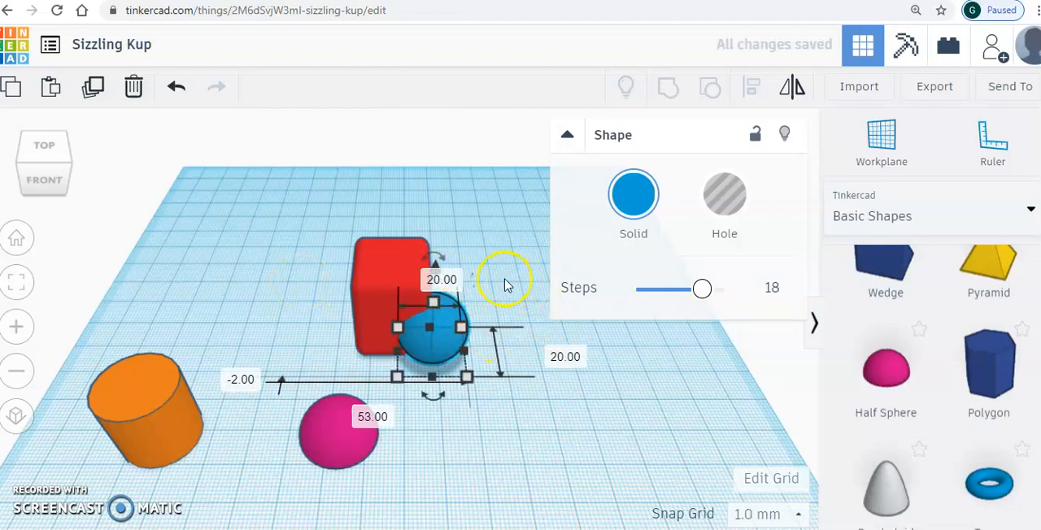
pyautogui.moveTo(456, 354); pyautogui.dragTo(482, 344)
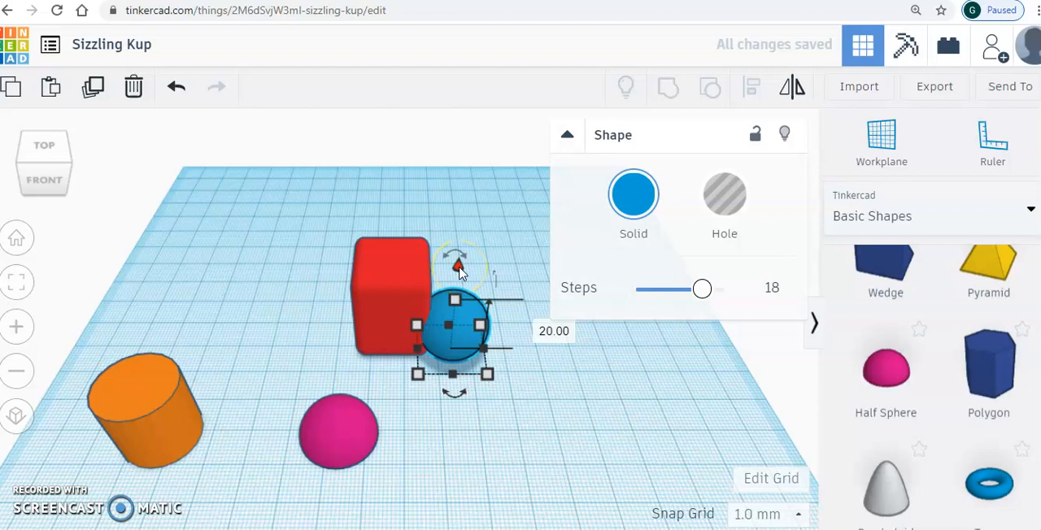
pyautogui.moveTo(459, 272); pyautogui.dragTo(448, 204)
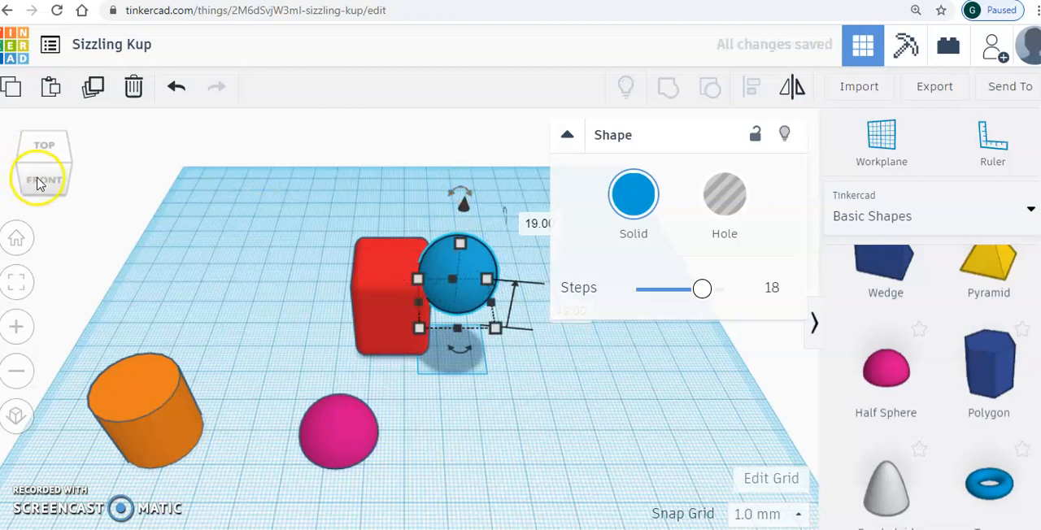
# - Raise the blue sphere about 6 mm more and move it 17 mm left so it sits over the red box
pyautogui.click(36, 181)
pyautogui.moveTo(452, 147); pyautogui.dragTo(444, 123)
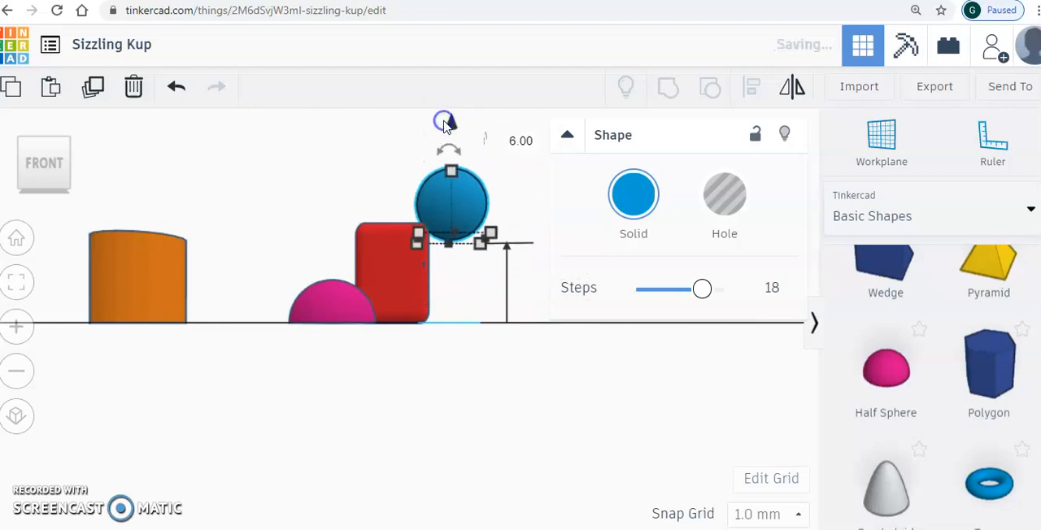
pyautogui.moveTo(464, 187); pyautogui.dragTo(410, 187)
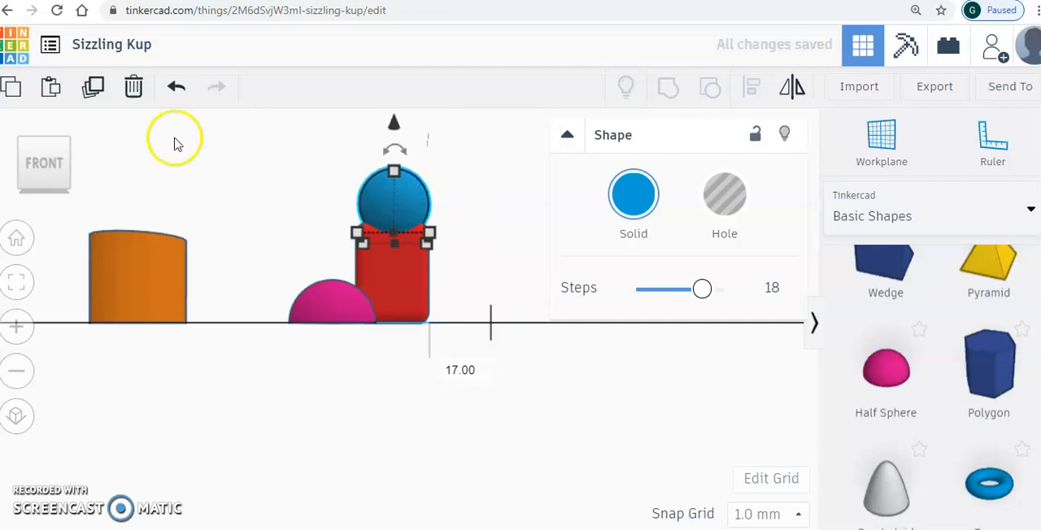
pyautogui.click(47, 143)
pyautogui.click(244, 342)
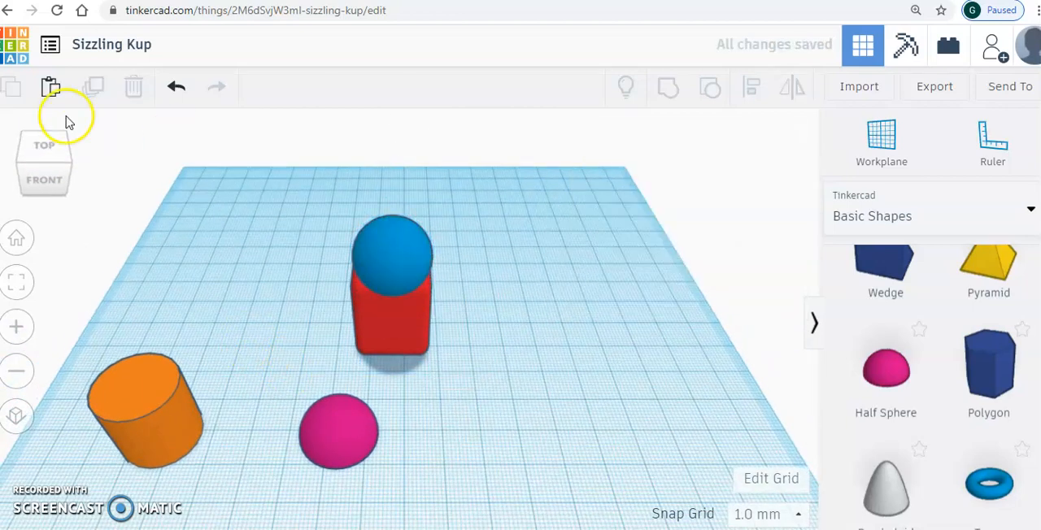
# - Move the blue sphere 7 mm back to centre it on the red torso as the head
pyautogui.click(64, 145)
pyautogui.click(34, 173)
pyautogui.moveTo(377, 226); pyautogui.dragTo(399, 219)
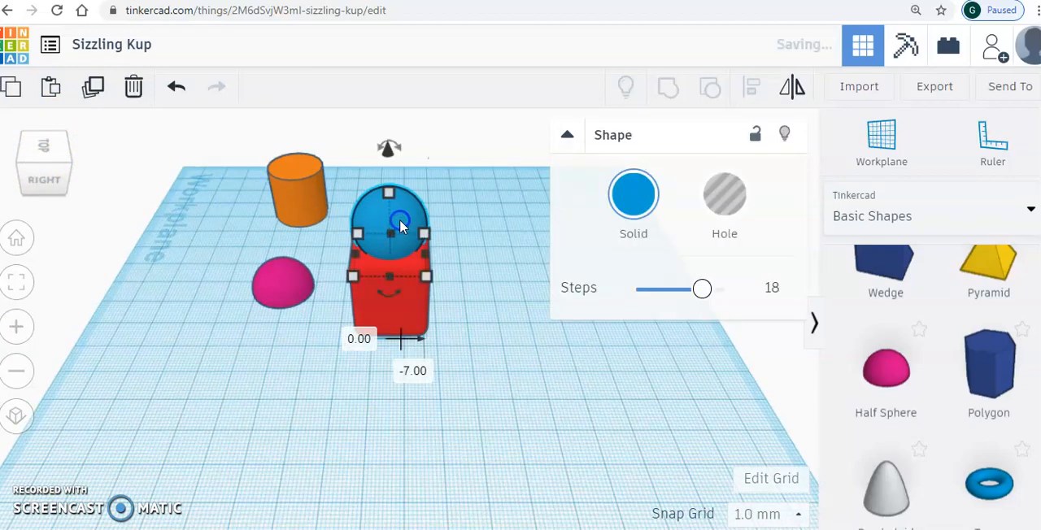
pyautogui.click(70, 149)
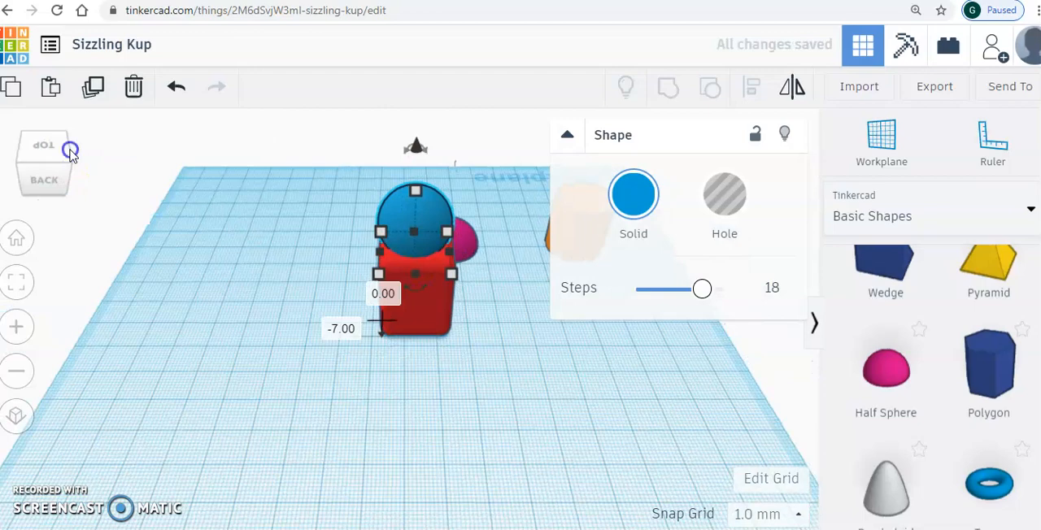
pyautogui.click(70, 149)
pyautogui.click(69, 149)
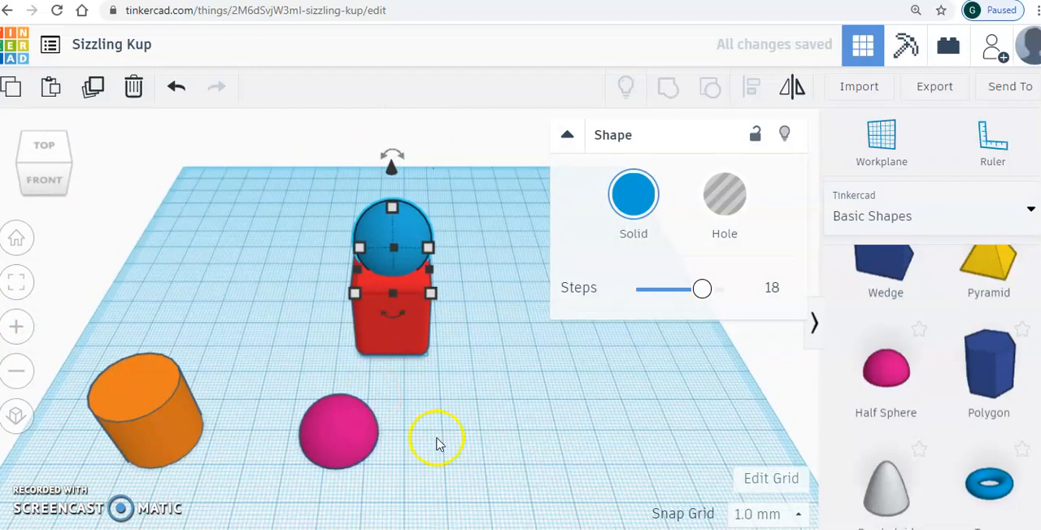
pyautogui.click(537, 413)
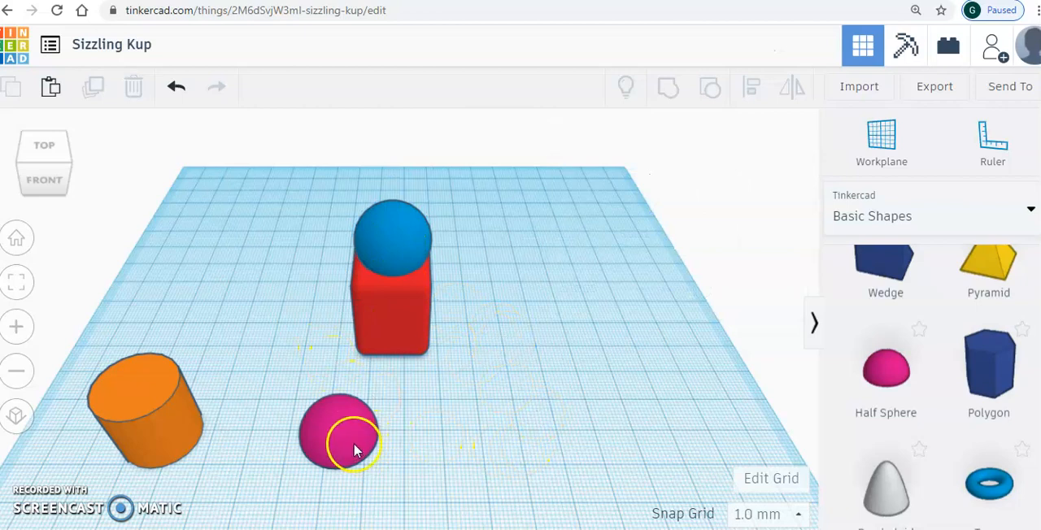
# - Move the pink half sphere beside the torso and raise it to the height of the blue head
pyautogui.moveTo(362, 443); pyautogui.dragTo(482, 352)
pyautogui.click(469, 302)
pyautogui.moveTo(469, 302); pyautogui.dragTo(446, 172)
# - Slide the pink half sphere over the blue sphere and fine-tune its height so it caps the head
pyautogui.moveTo(463, 221); pyautogui.dragTo(408, 228)
pyautogui.moveTo(390, 154); pyautogui.dragTo(391, 146)
pyautogui.click(454, 398)
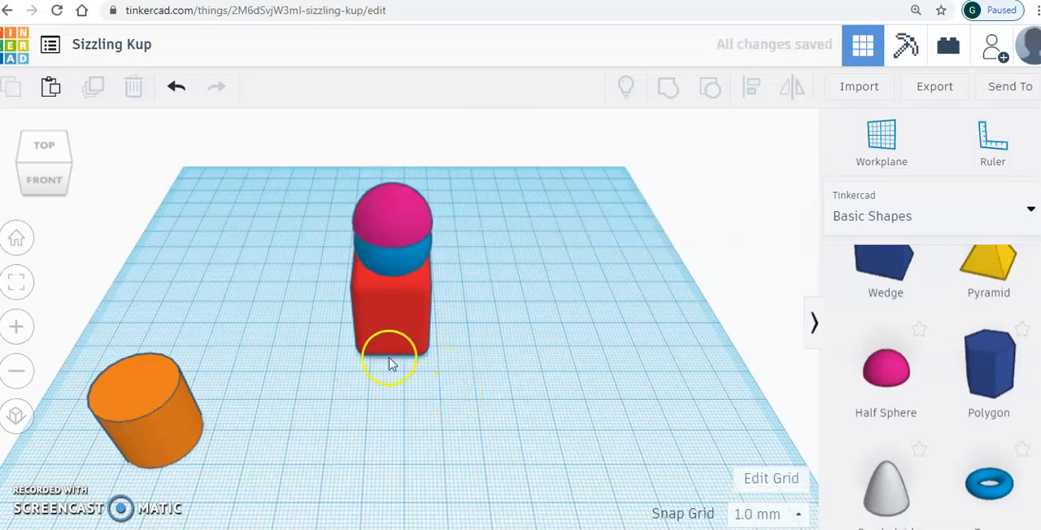
pyautogui.click(52, 181)
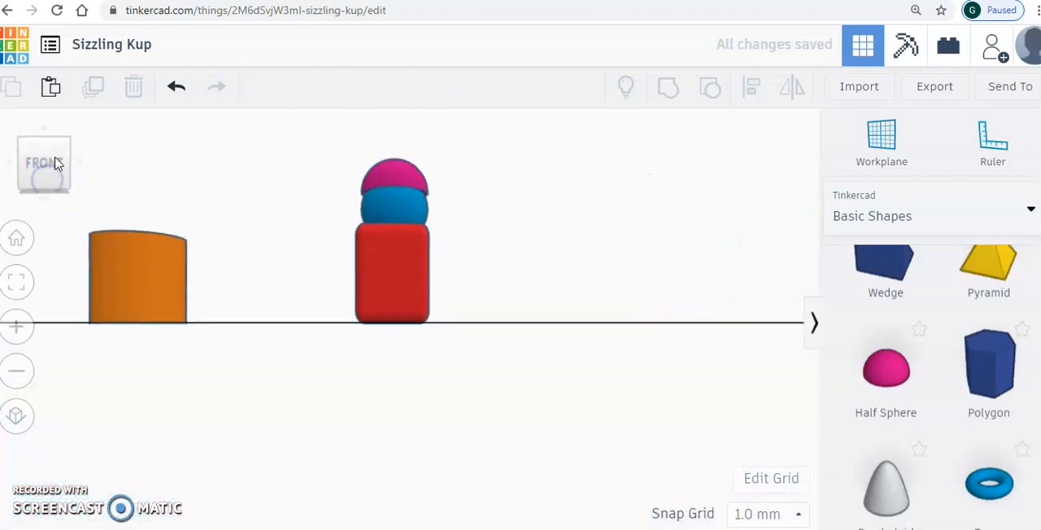
pyautogui.click(43, 148)
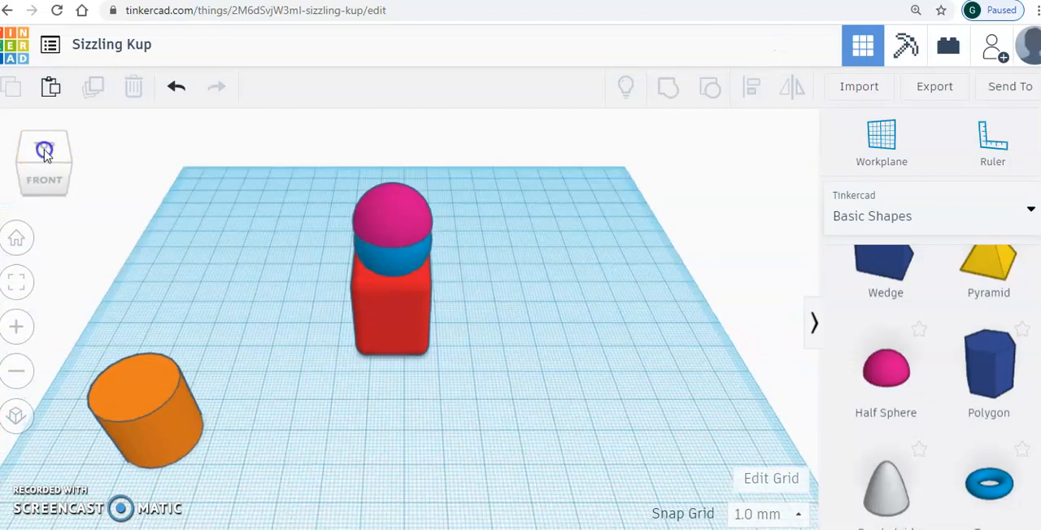
pyautogui.click(44, 151)
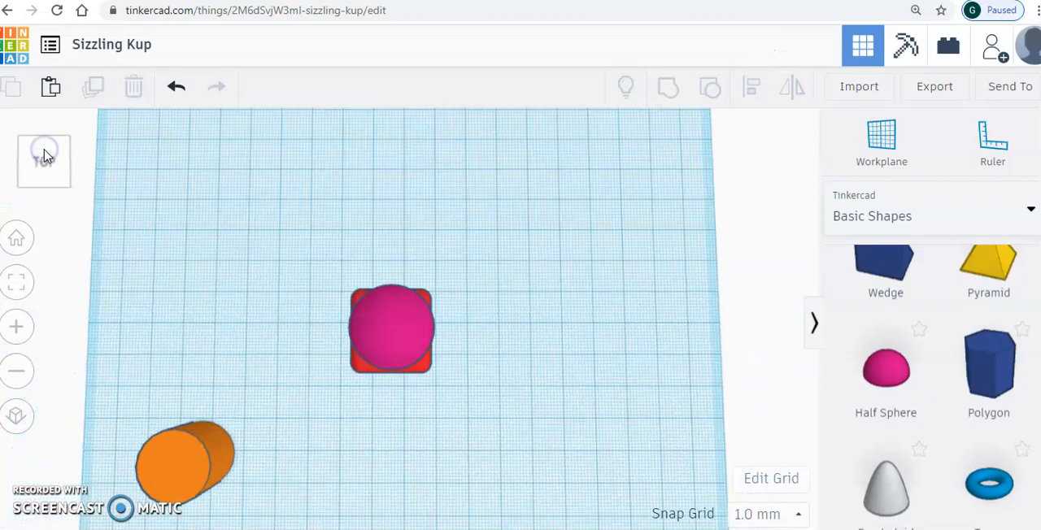
pyautogui.click(46, 193)
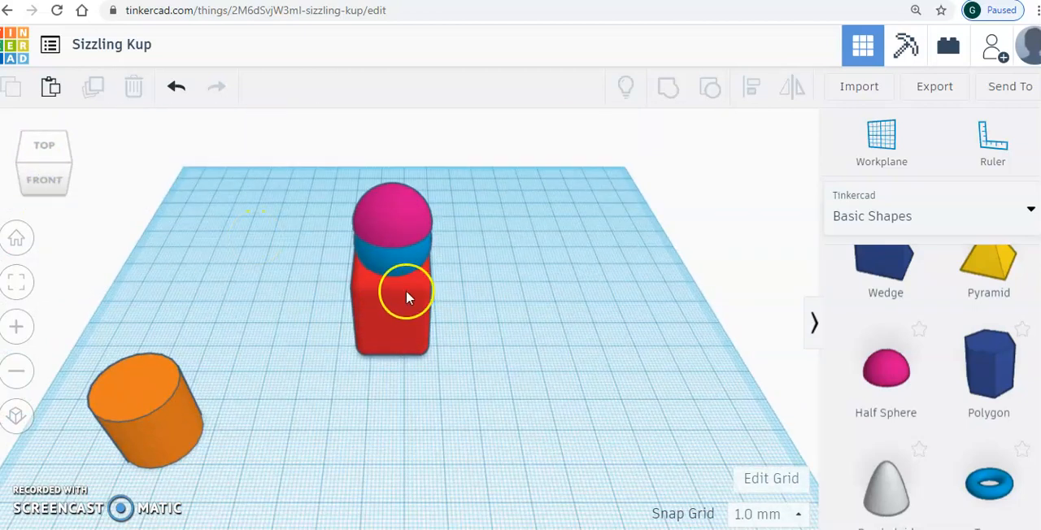
# - Duplicate the pink half sphere on the head and move the copy 10 mm to the right
pyautogui.click(391, 213)
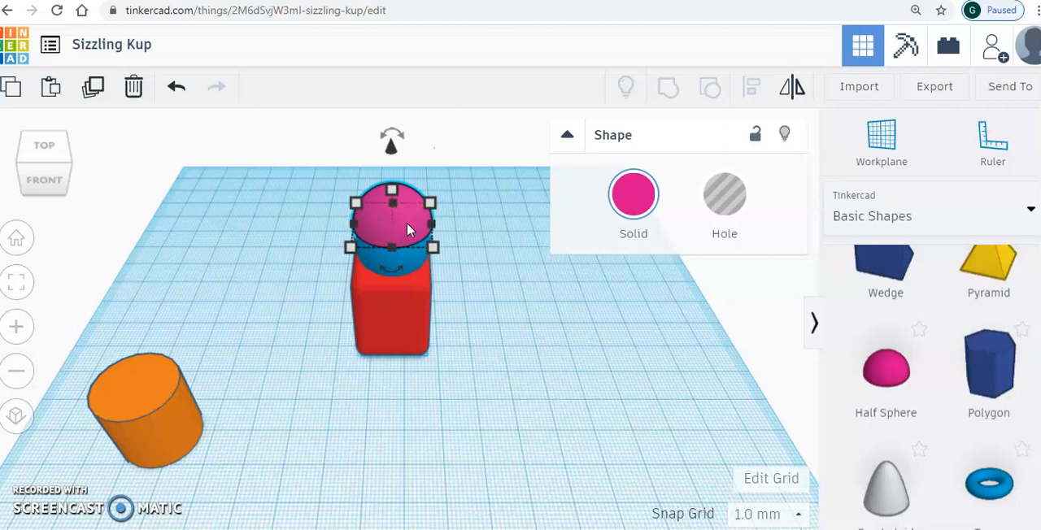
pyautogui.click(92, 91)
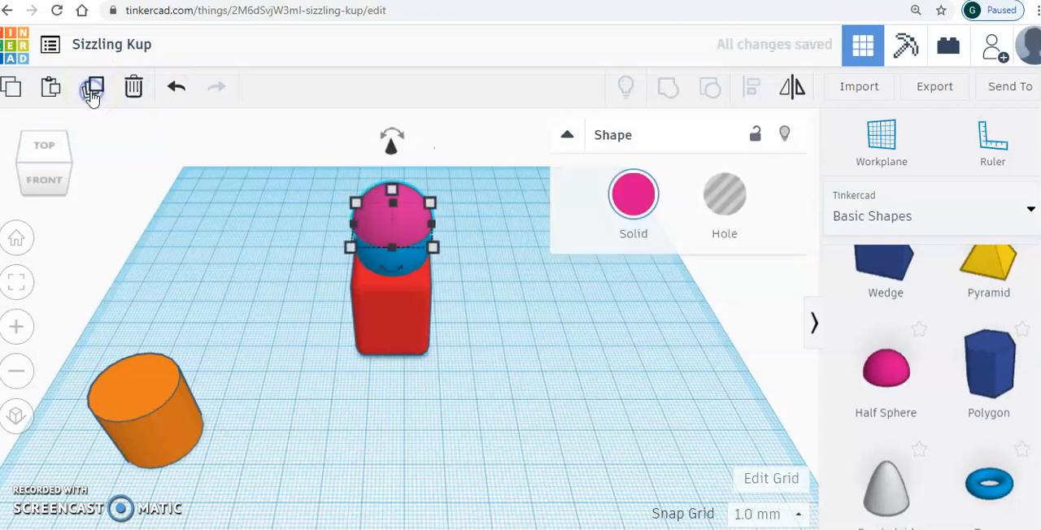
pyautogui.moveTo(406, 230); pyautogui.dragTo(448, 224)
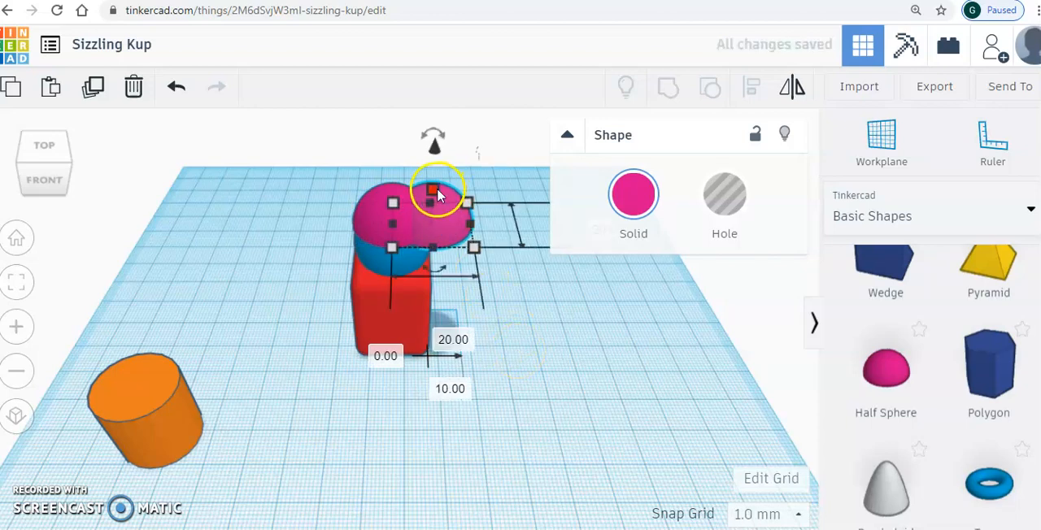
# - Flatten the copied half sphere into a thin visor projecting from the cap
pyautogui.moveTo(433, 195); pyautogui.dragTo(431, 217)
pyautogui.moveTo(66, 163); pyautogui.dragTo(59, 170)
pyautogui.click(295, 404)
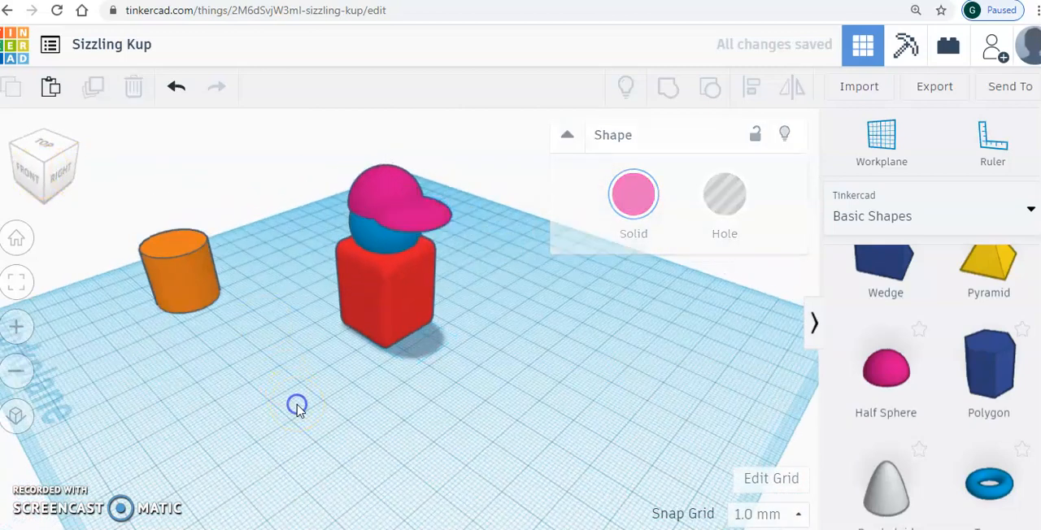
pyautogui.click(28, 159)
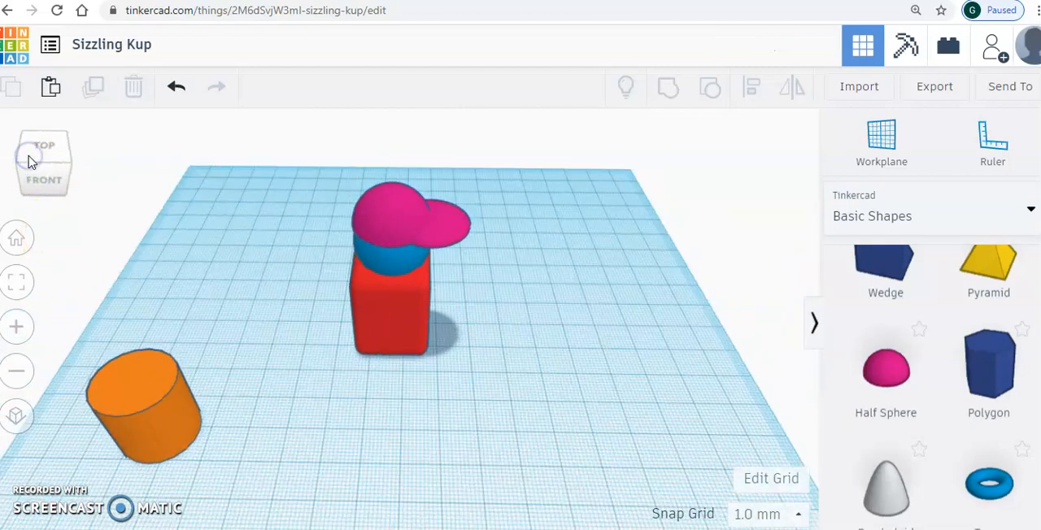
# - Move the orange cylinder 45 mm right and 36 mm back against the red torso, and raise it slightly off the workplane
pyautogui.click(305, 376)
pyautogui.moveTo(305, 376); pyautogui.dragTo(358, 316)
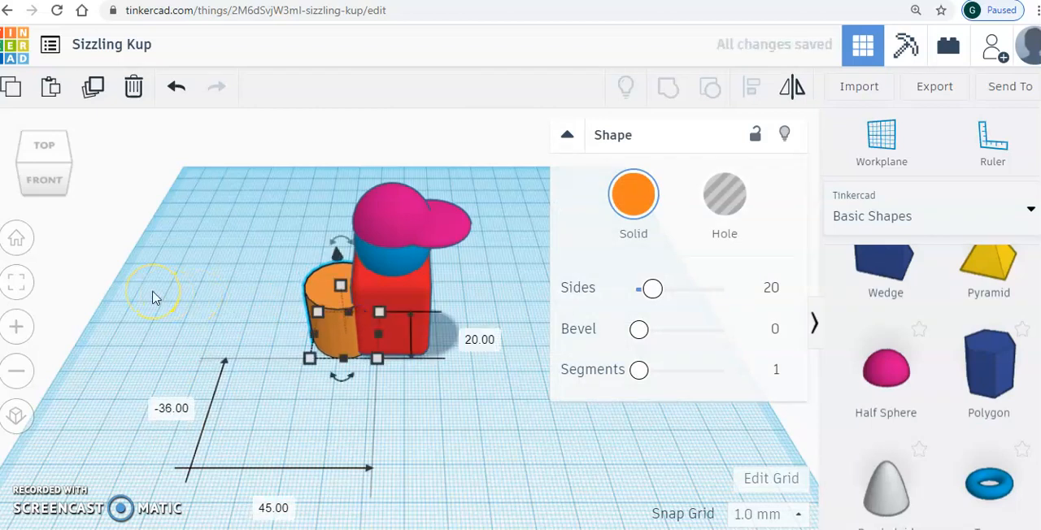
pyautogui.click(40, 181)
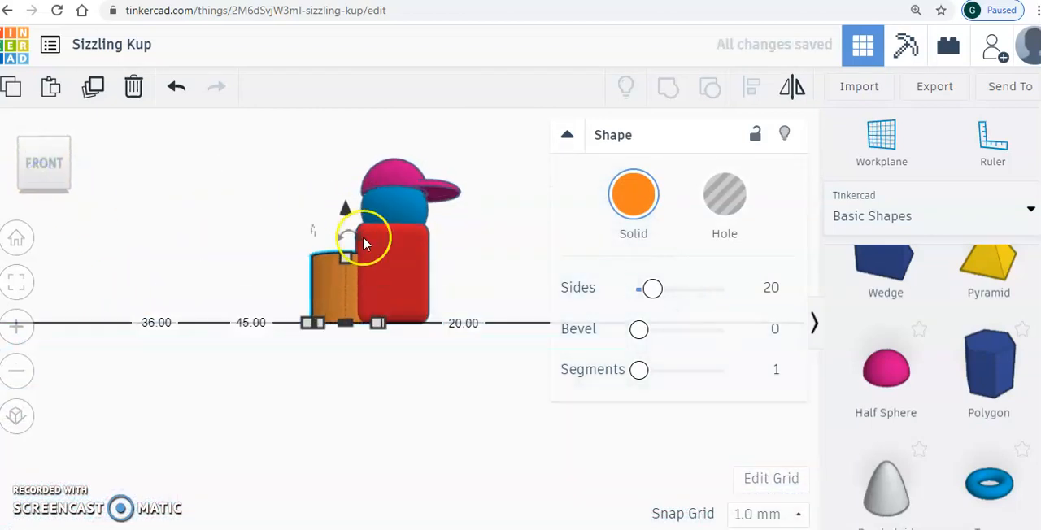
pyautogui.moveTo(345, 213); pyautogui.dragTo(343, 202)
pyautogui.click(237, 217)
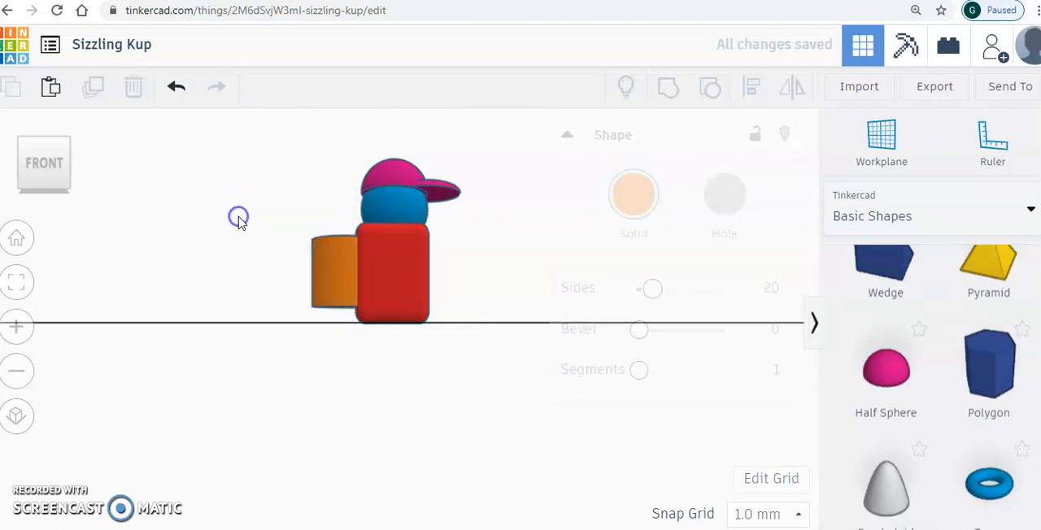
pyautogui.click(47, 149)
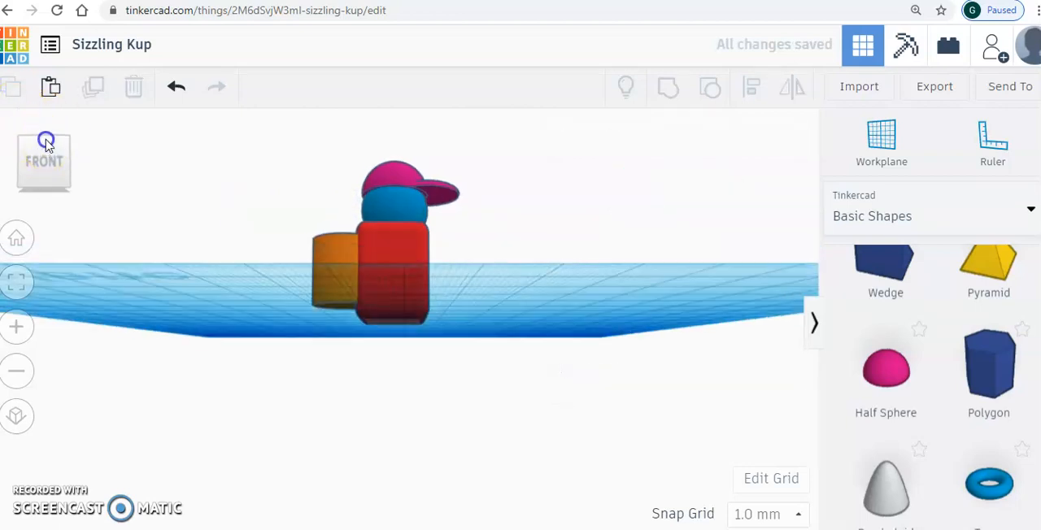
# - Resize the orange cylinder's base to 16 mm by 22 mm
pyautogui.click(315, 316)
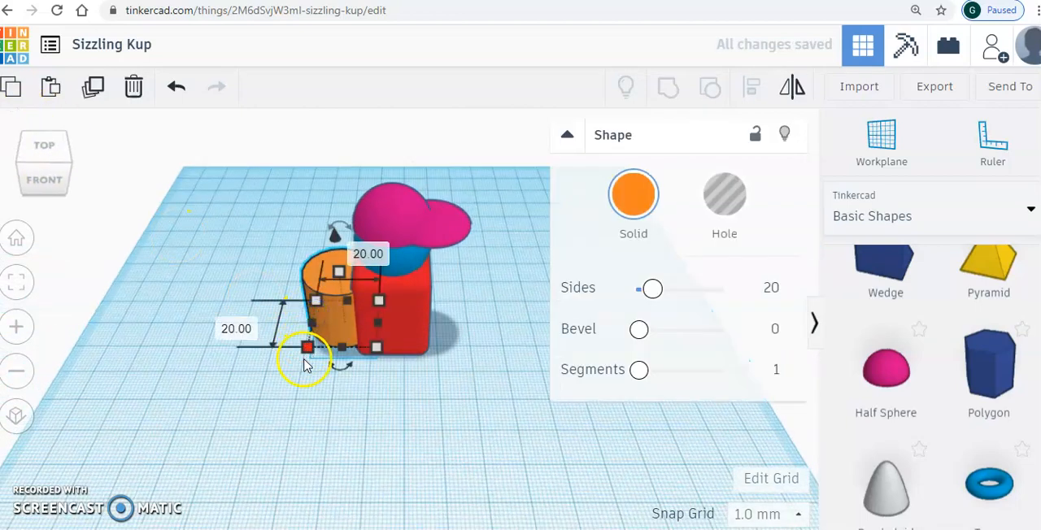
pyautogui.moveTo(309, 356); pyautogui.dragTo(318, 352)
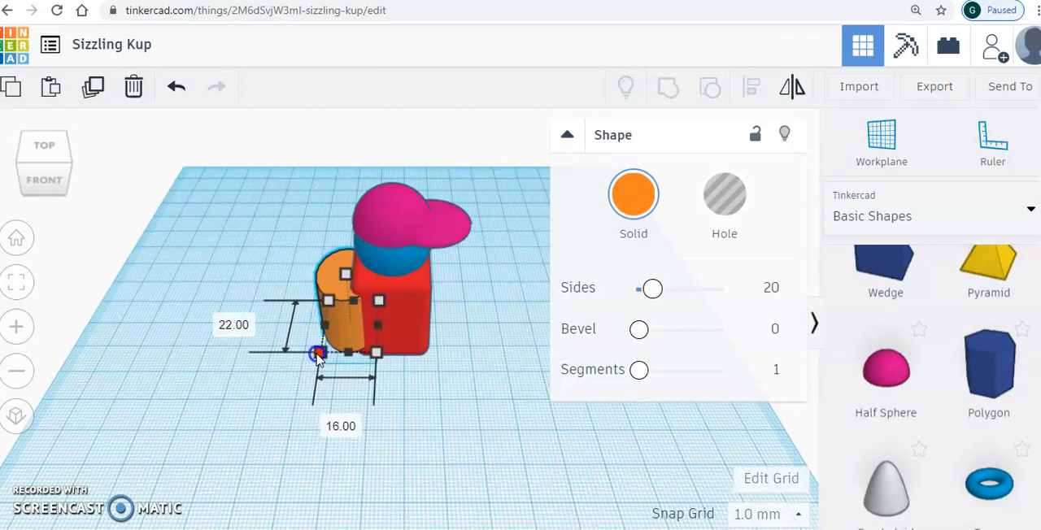
pyautogui.click(211, 255)
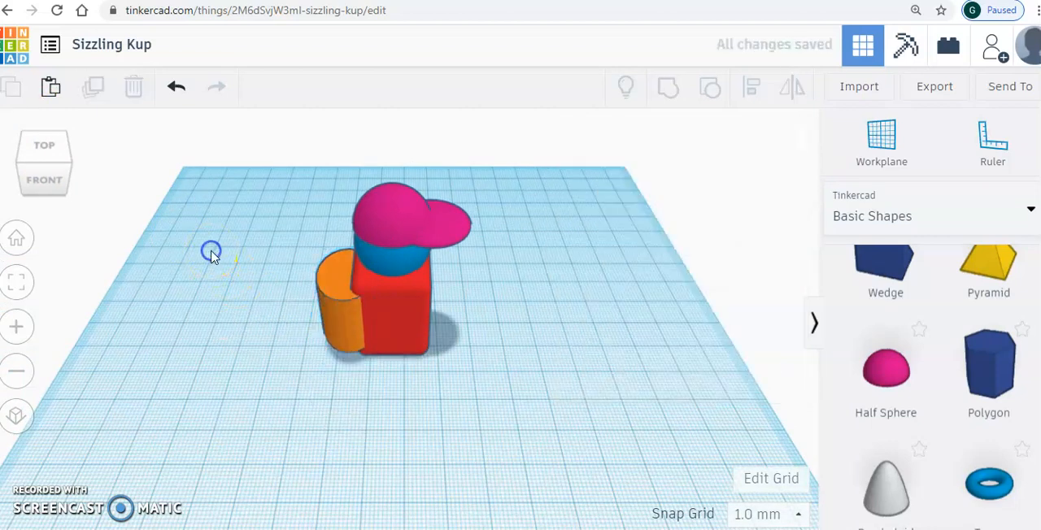
# - Shift the orange cylinder 2 mm along both workplane directions to centre it on the torso's left side
pyautogui.click(22, 152)
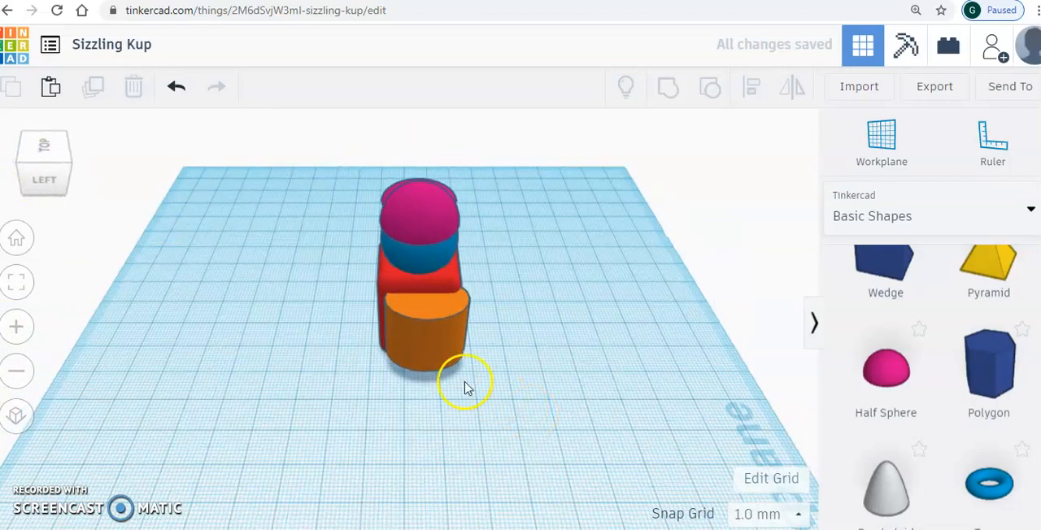
pyautogui.click(433, 353)
pyautogui.moveTo(432, 355); pyautogui.dragTo(433, 358)
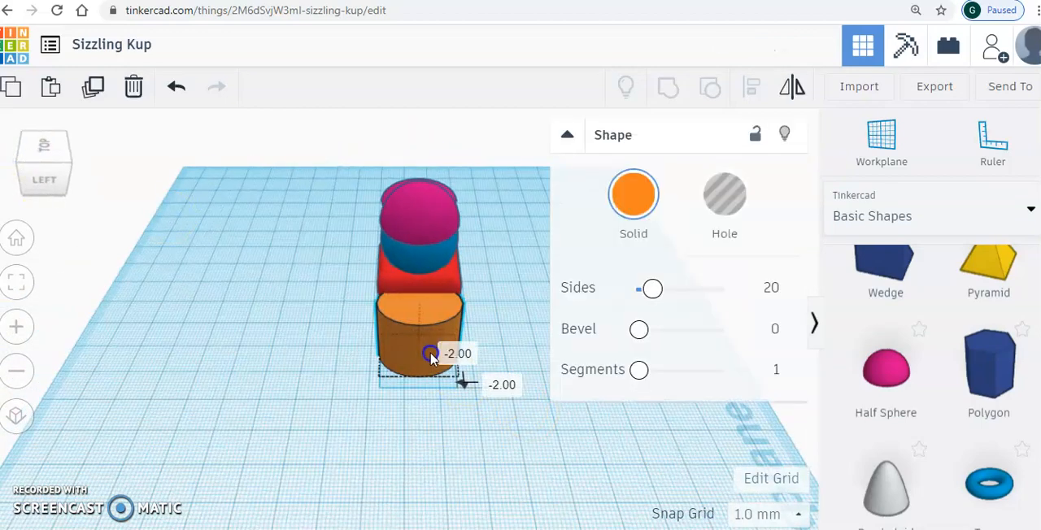
pyautogui.click(70, 155)
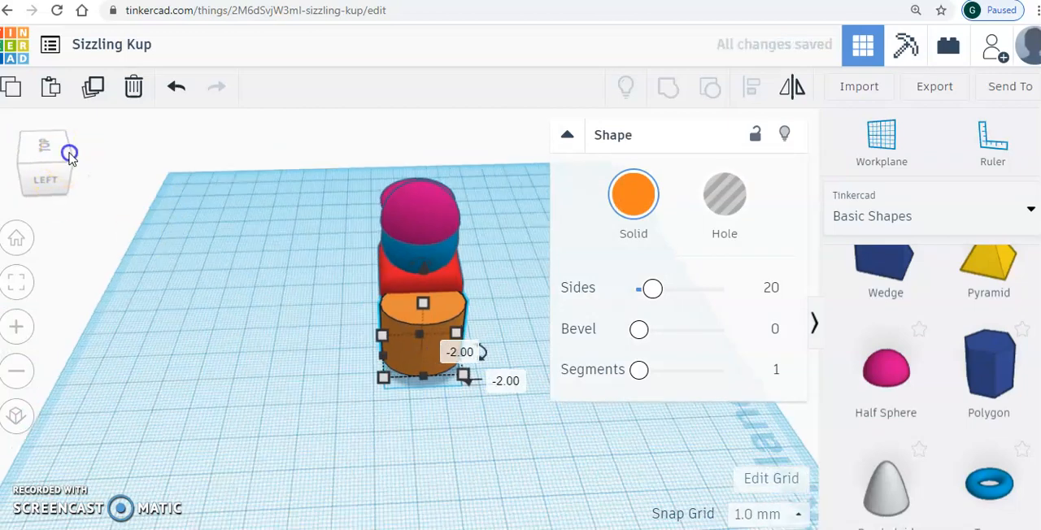
pyautogui.click(256, 368)
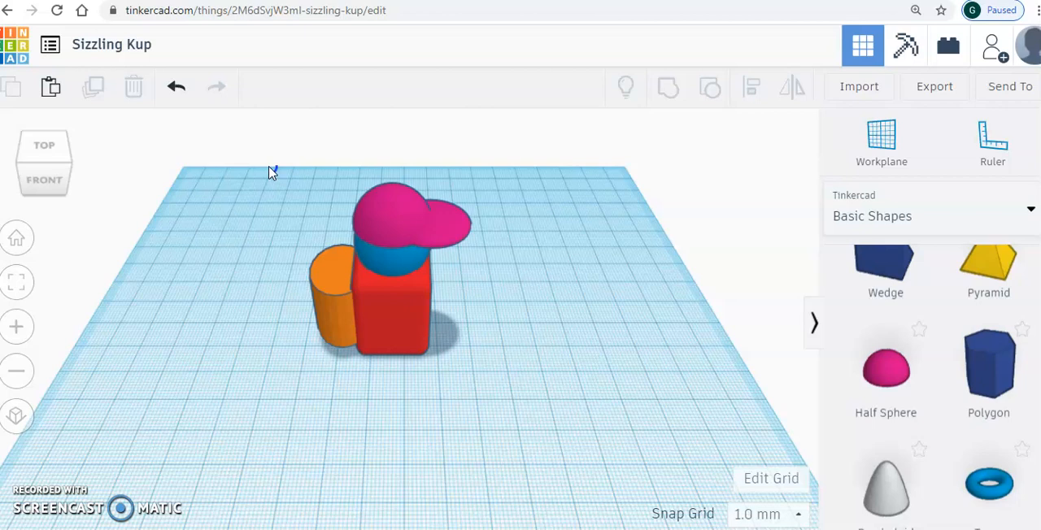
# - Group all five astronaut shapes into one object and move it 7 mm back on the workplane
pyautogui.moveTo(355, 276); pyautogui.dragTo(488, 392)
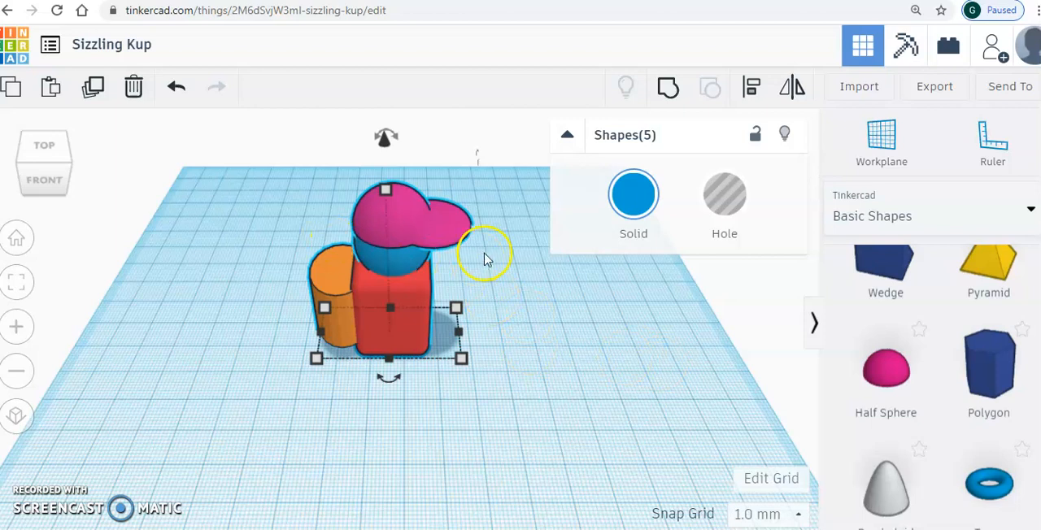
pyautogui.click(667, 91)
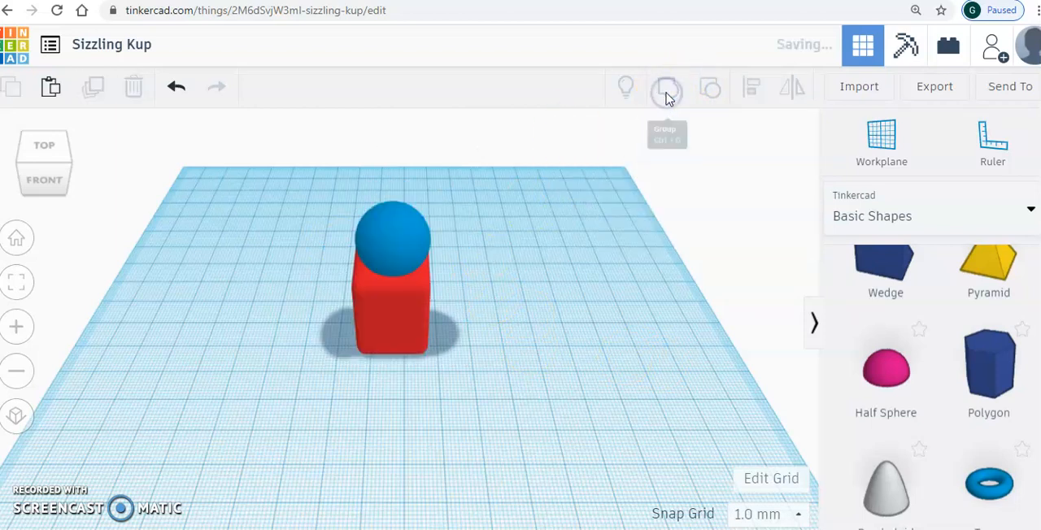
pyautogui.click(514, 439)
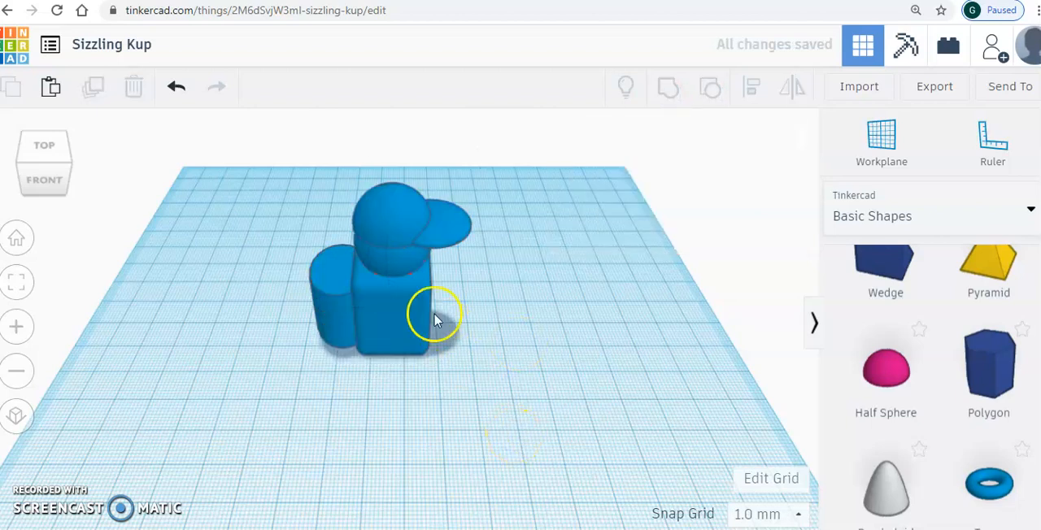
pyautogui.moveTo(401, 314)
pyautogui.mouseDown()
pyautogui.moveTo(314, 290)
pyautogui.moveTo(368, 293)
pyautogui.moveTo(420, 341)
pyautogui.moveTo(386, 311)
pyautogui.moveTo(402, 299)
pyautogui.mouseUp()
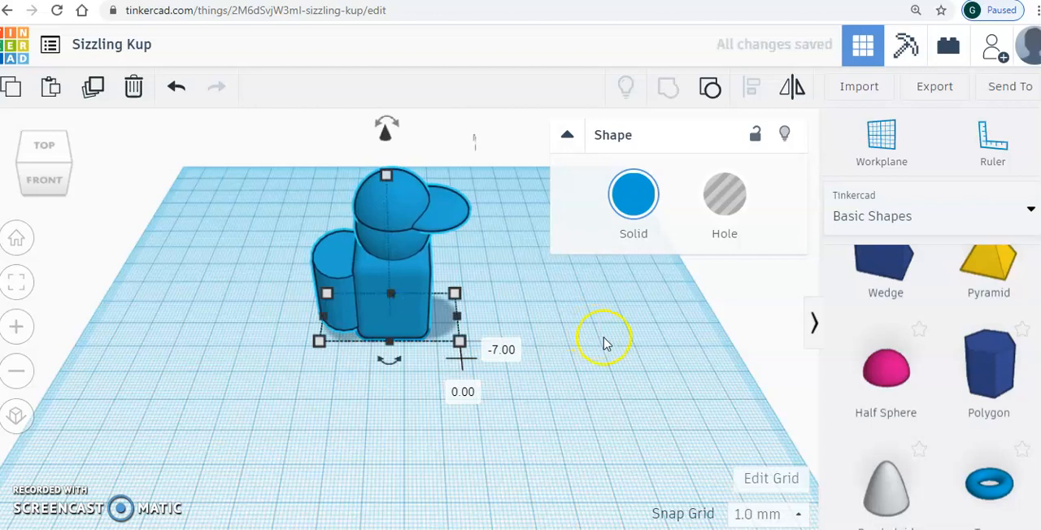
# - Check the legs in the astronaut kid drawing, and place an orange cylinder in front of the figure, shifted 15 mm left and 6 mm forward
pyautogui.click(604, 342)
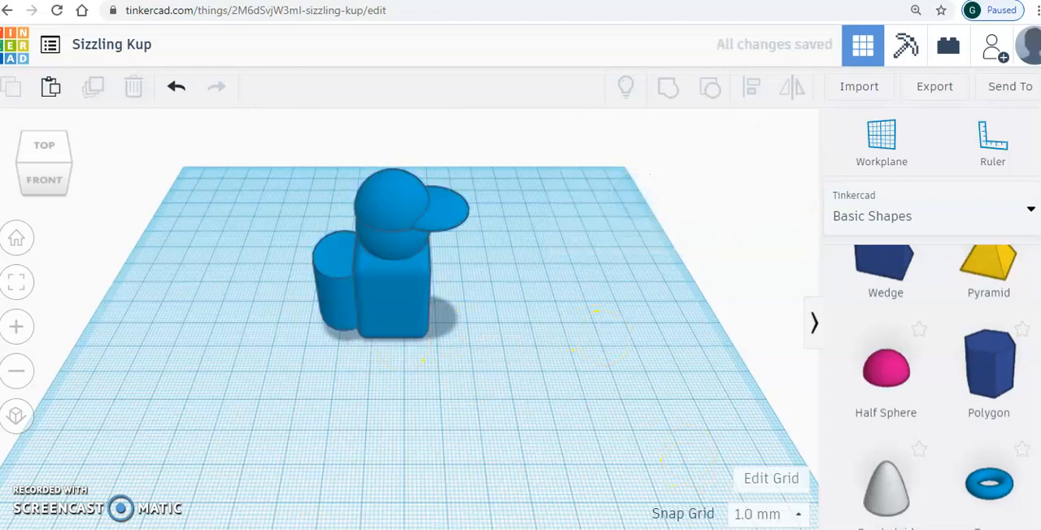
pyautogui.hotkey('alt', 'Tab')
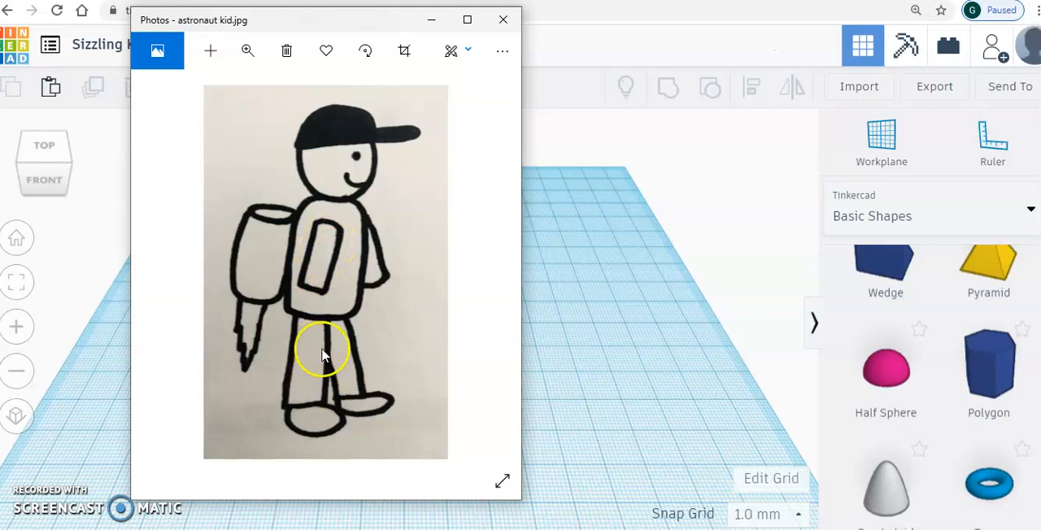
pyautogui.click(431, 20)
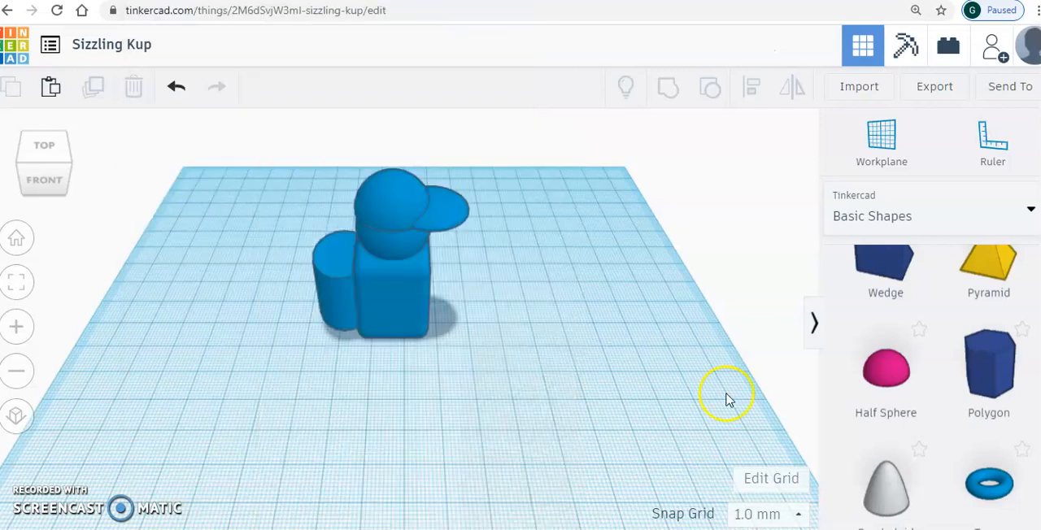
pyautogui.scroll(5, 935, 382)
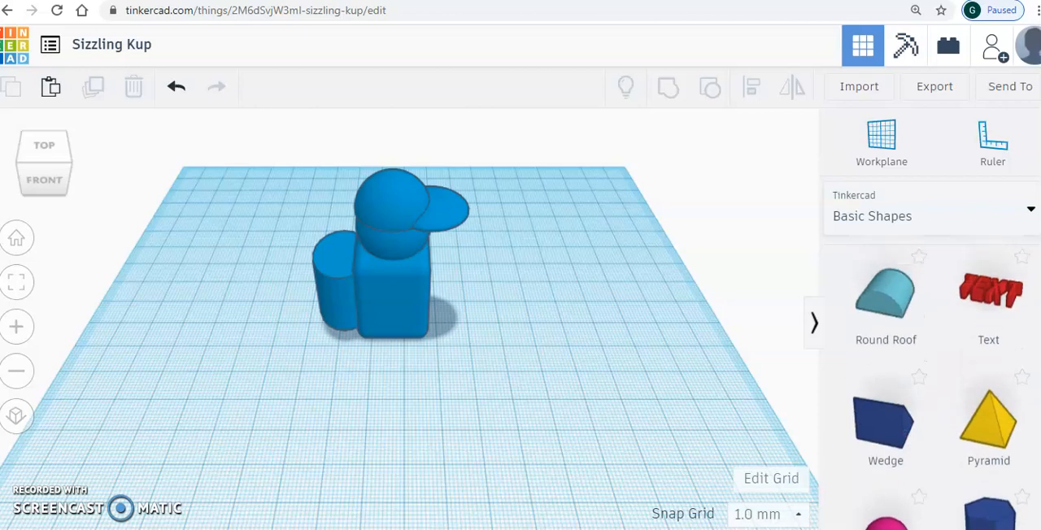
pyautogui.scroll(3, 987, 325)
pyautogui.scroll(-2, 996, 317)
pyautogui.moveTo(1002, 307); pyautogui.dragTo(485, 367)
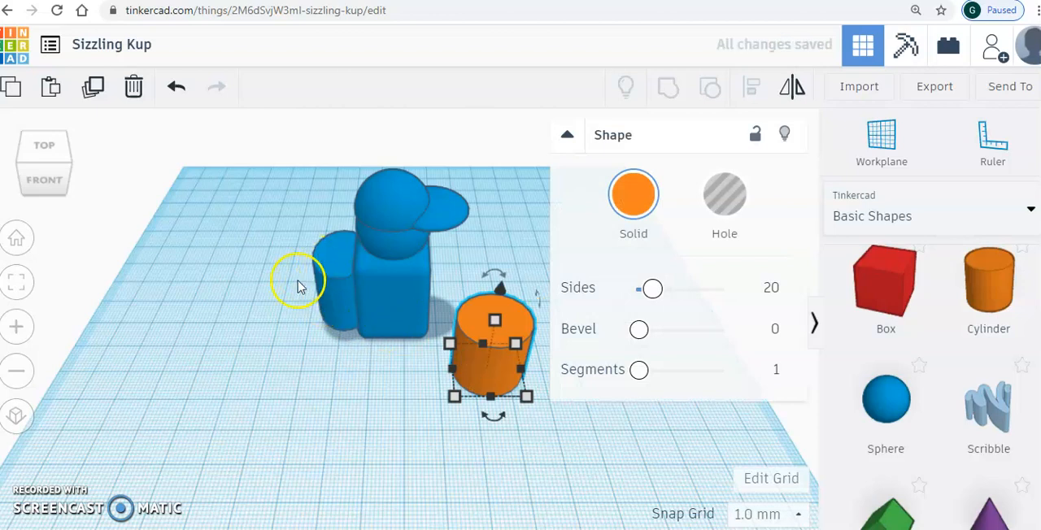
pyautogui.moveTo(493, 365); pyautogui.dragTo(446, 390)
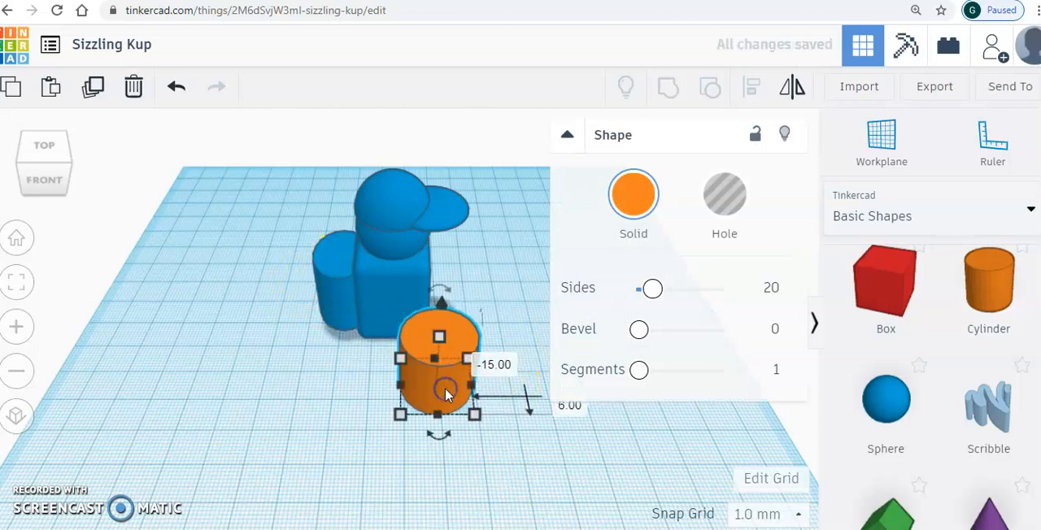
# - Shrink the orange cylinder's base to about 9 mm by 10 mm and narrow it slightly further to form a slim leg
pyautogui.click(404, 417)
pyautogui.moveTo(408, 417); pyautogui.dragTo(438, 383)
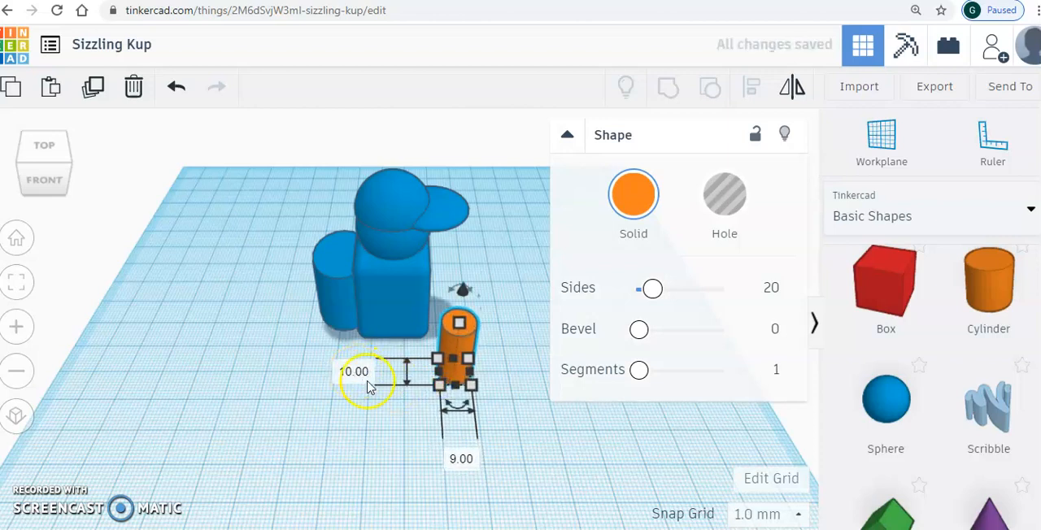
pyautogui.moveTo(438, 389); pyautogui.dragTo(477, 371)
pyautogui.click(497, 364)
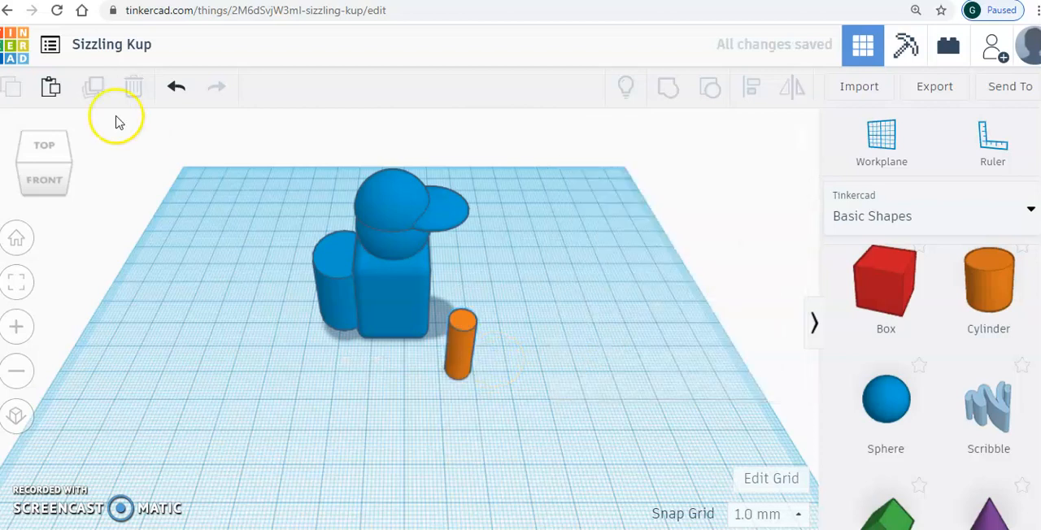
# - Raise the grouped astronaut body to 25 mm above the workplane to make room for the legs
pyautogui.click(70, 168)
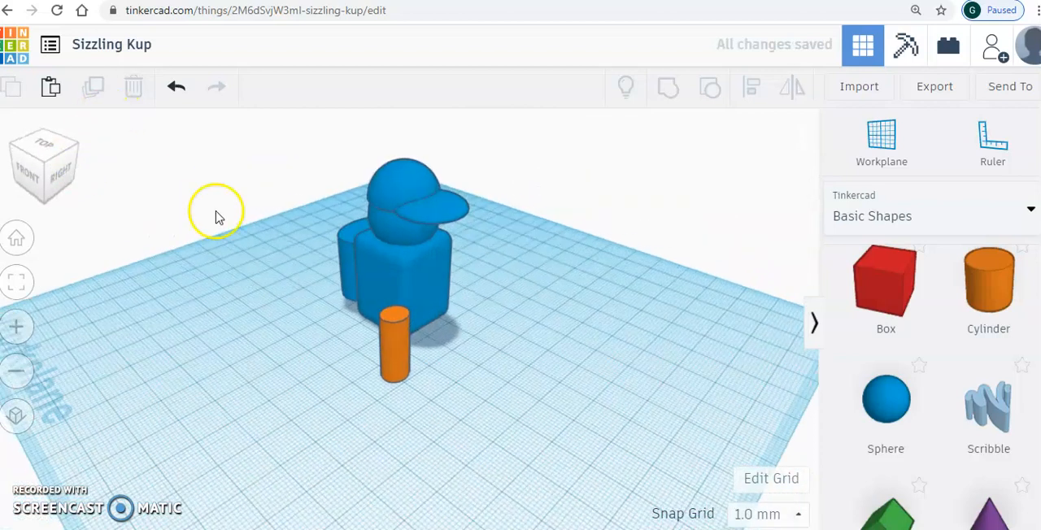
pyautogui.click(425, 263)
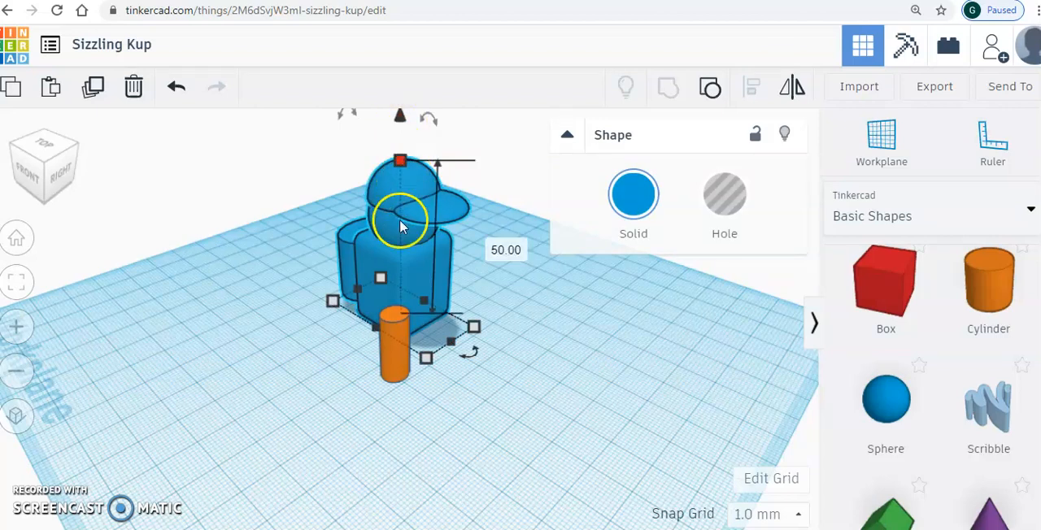
pyautogui.moveTo(399, 120); pyautogui.dragTo(386, 38)
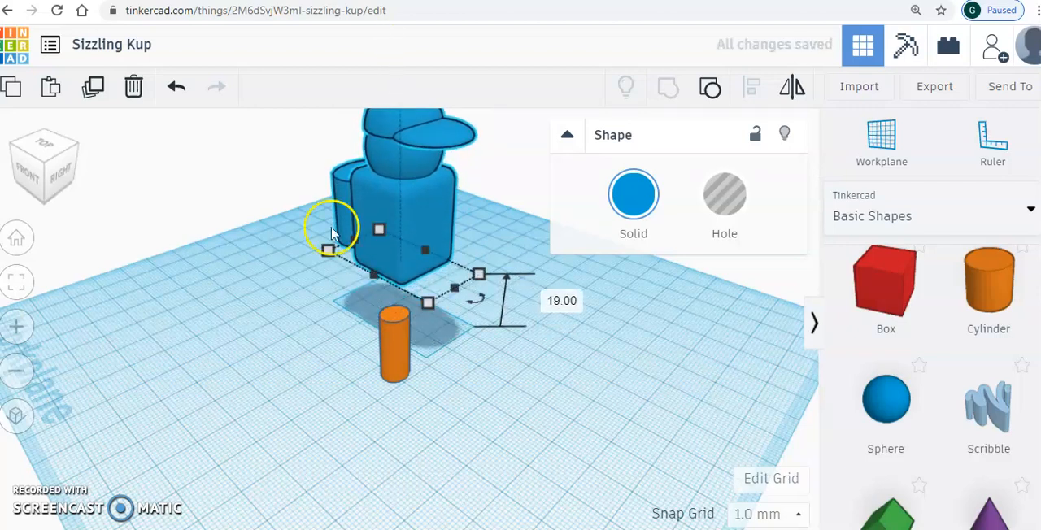
pyautogui.click(250, 309)
pyautogui.click(58, 182)
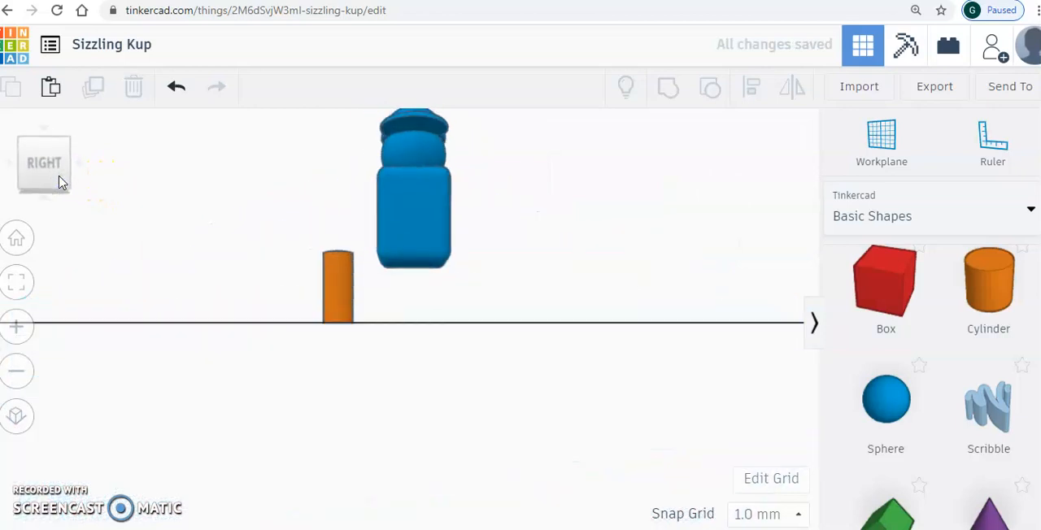
pyautogui.click(418, 237)
pyautogui.moveTo(416, 326); pyautogui.dragTo(415, 302)
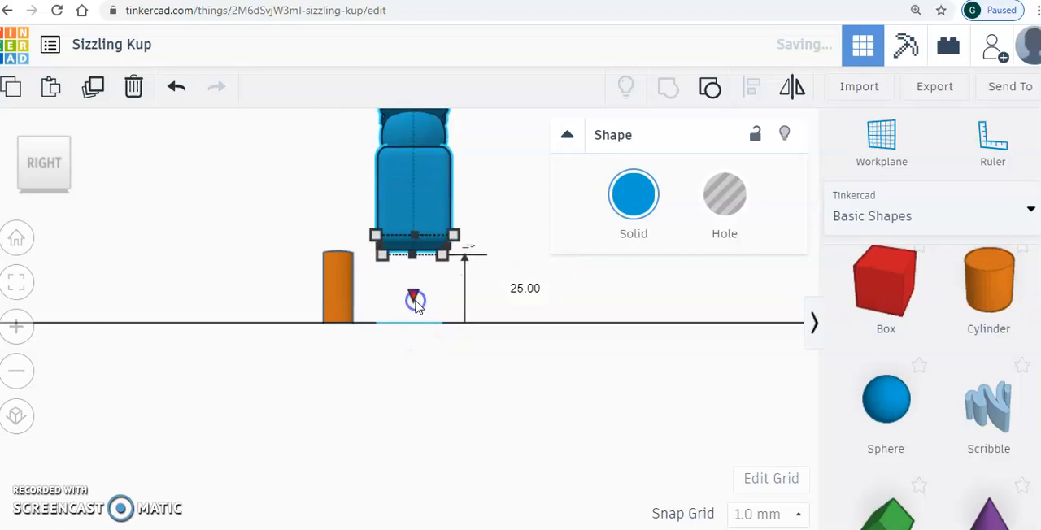
pyautogui.click(269, 273)
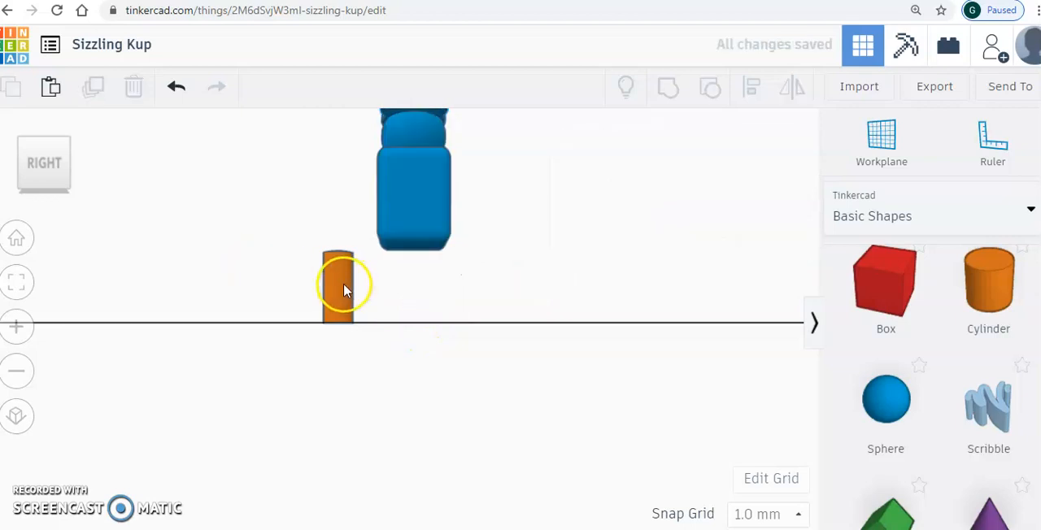
# - Slide the orange cylinder beneath the front half of the torso and set its height to 27 mm
pyautogui.moveTo(343, 289); pyautogui.dragTo(404, 275)
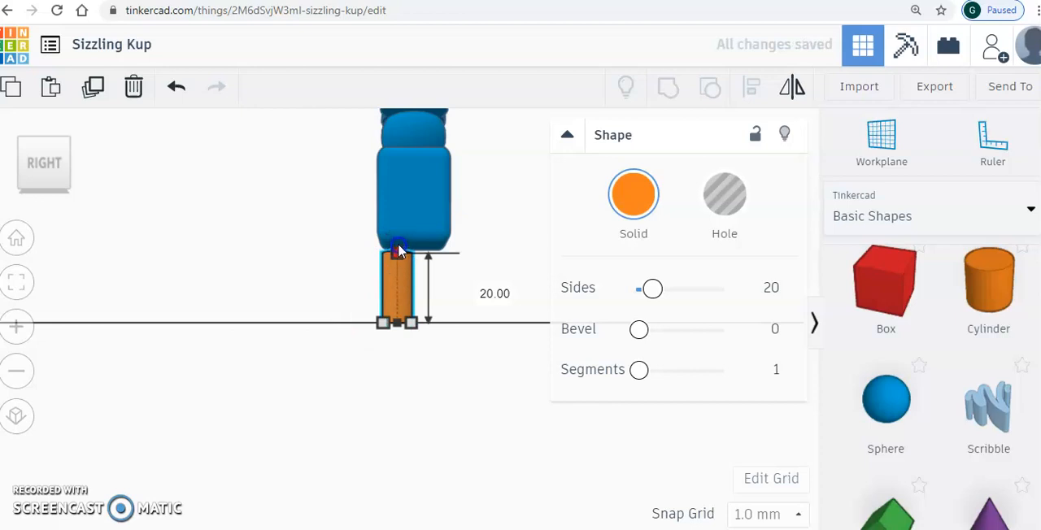
pyautogui.click(398, 236)
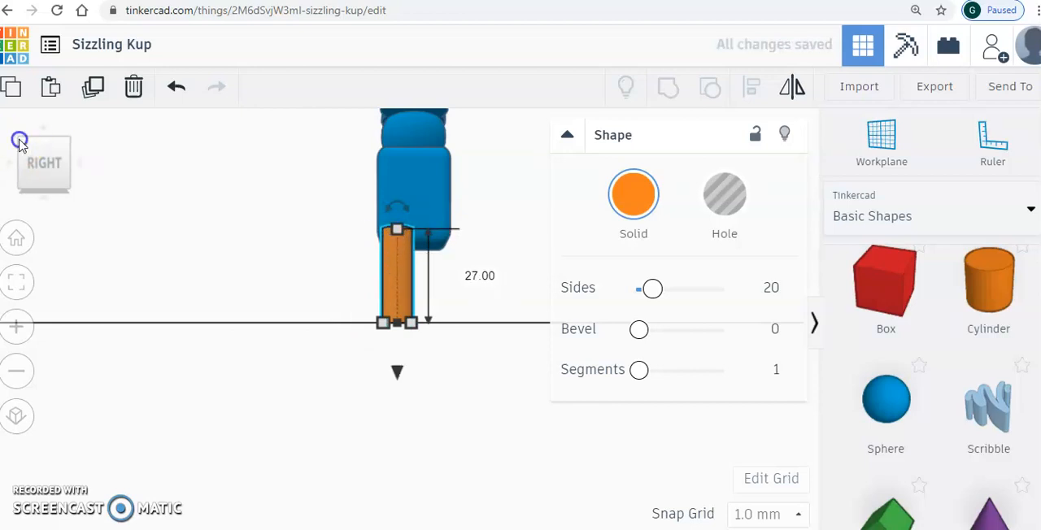
# - Move the grouped astronaut body 15 mm right and 1 mm forward so the torso sits over the orange leg
pyautogui.click(20, 142)
pyautogui.moveTo(383, 213); pyautogui.dragTo(420, 229)
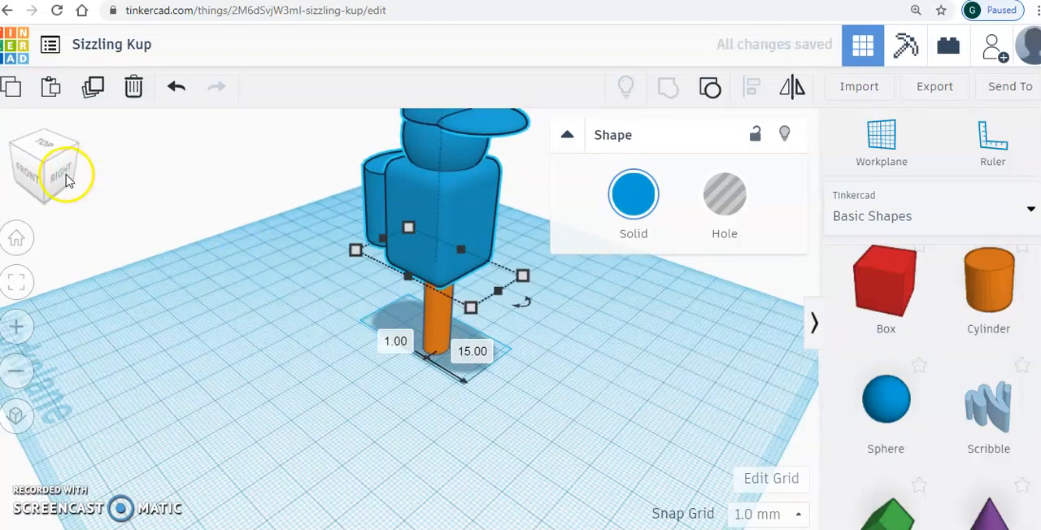
pyautogui.click(65, 174)
pyautogui.click(216, 195)
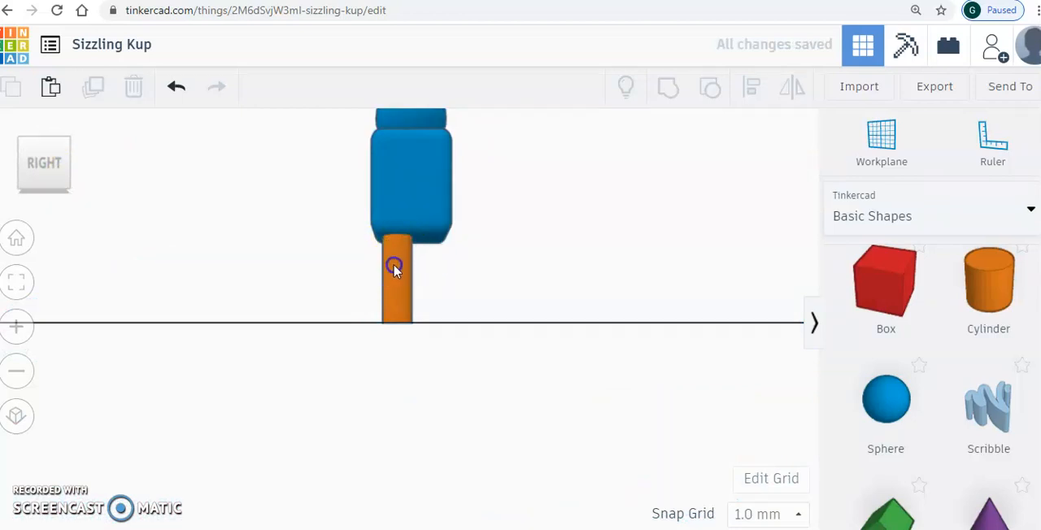
# - Shift the orange leg 1 mm outward and place a duplicate beside it under the torso as the second leg
pyautogui.click(391, 269)
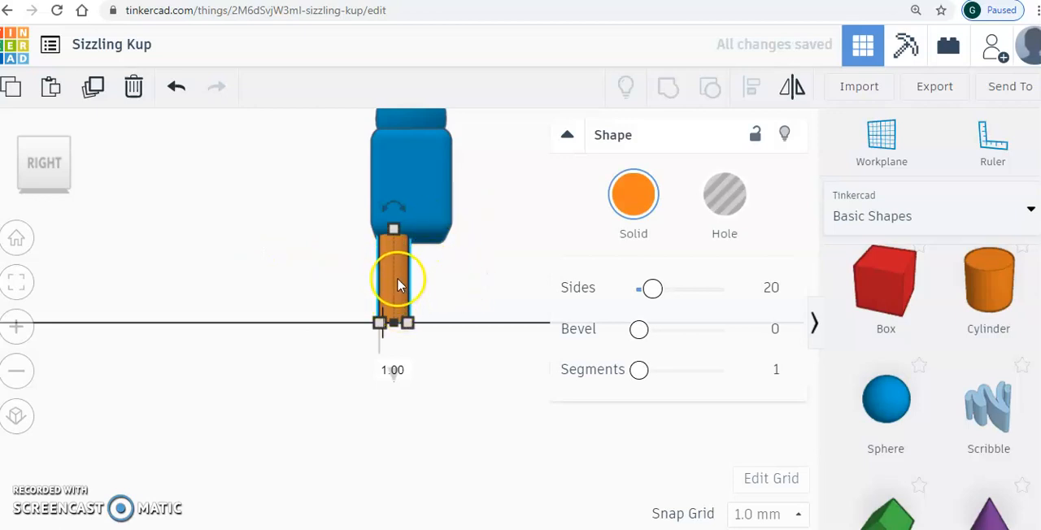
pyautogui.click(95, 95)
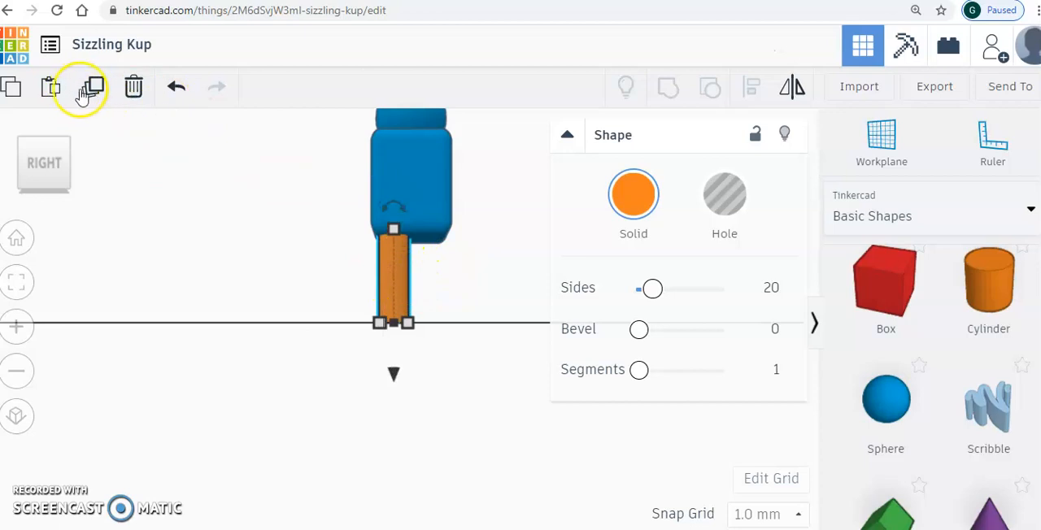
pyautogui.click(91, 91)
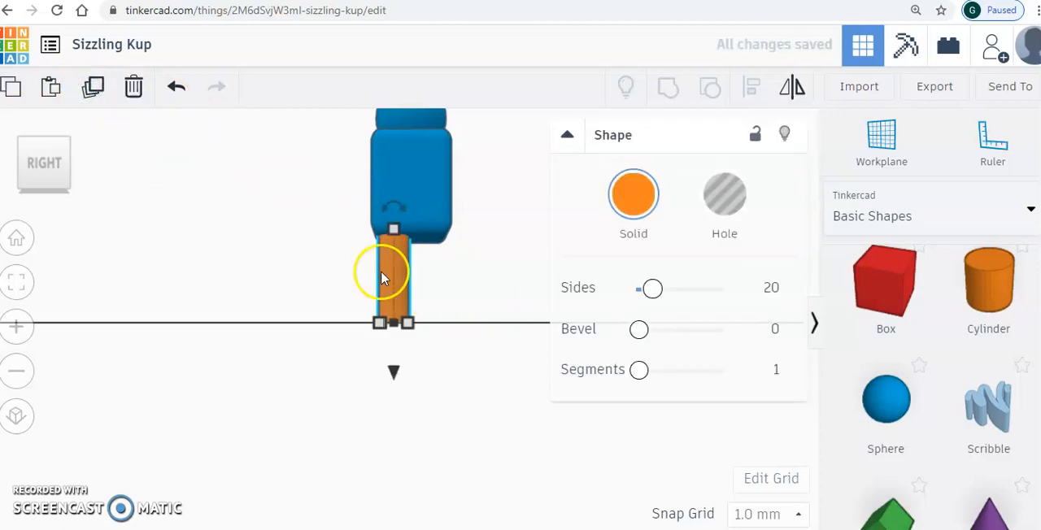
pyautogui.moveTo(404, 275); pyautogui.dragTo(437, 275)
pyautogui.click(248, 210)
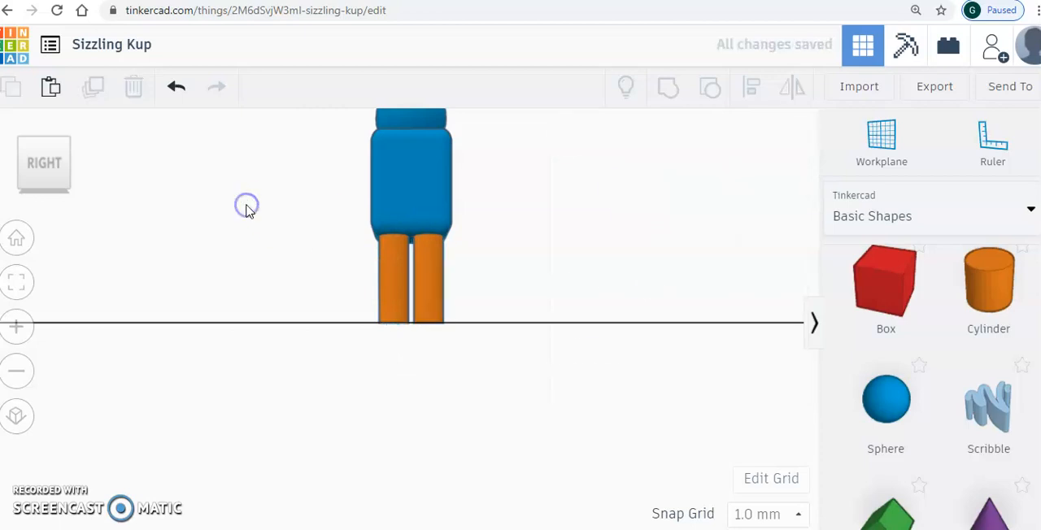
# - Duplicate both legs for the arms, moving one copy 14 mm outward and the other 13 mm outward on the opposite side
pyautogui.click(21, 375)
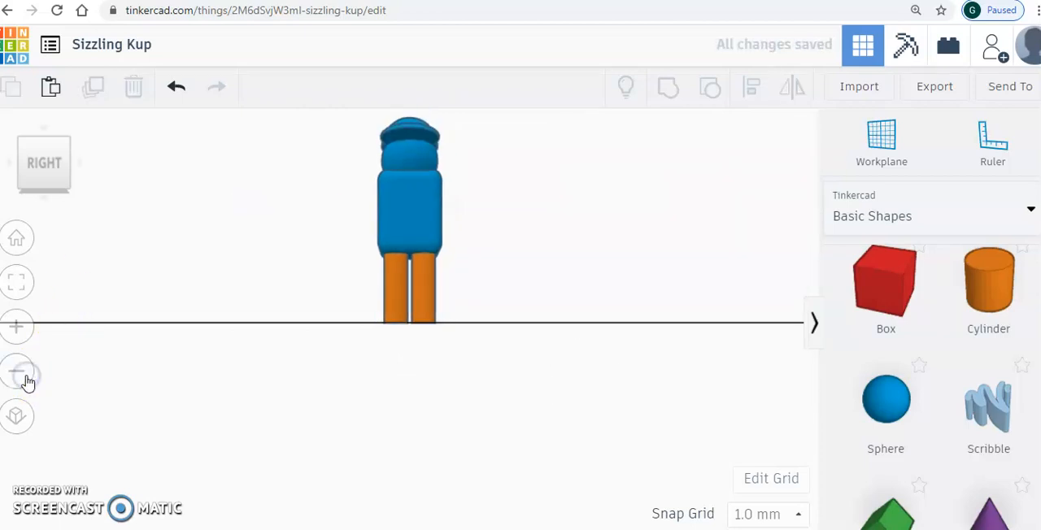
pyautogui.click(398, 284)
pyautogui.click(93, 91)
pyautogui.moveTo(390, 298); pyautogui.dragTo(353, 290)
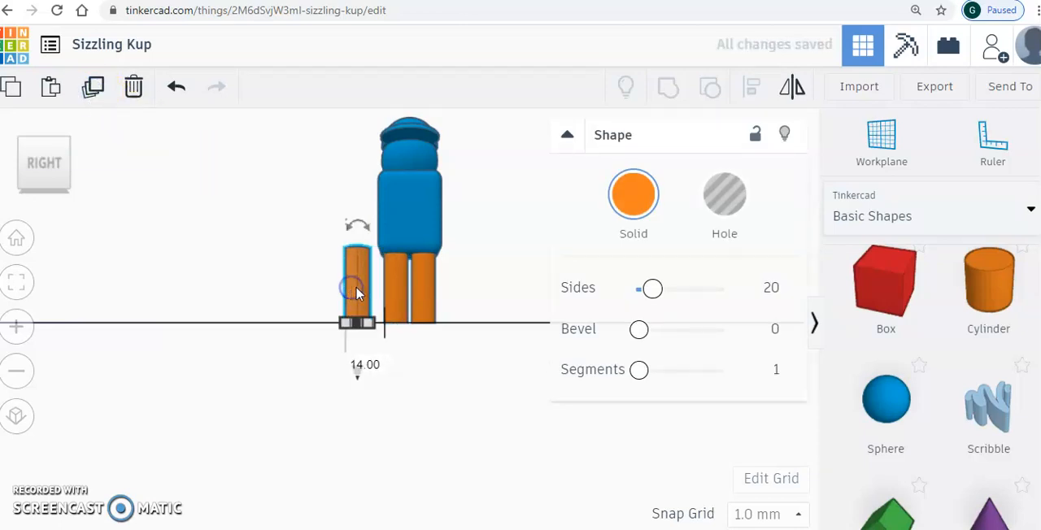
pyautogui.click(431, 291)
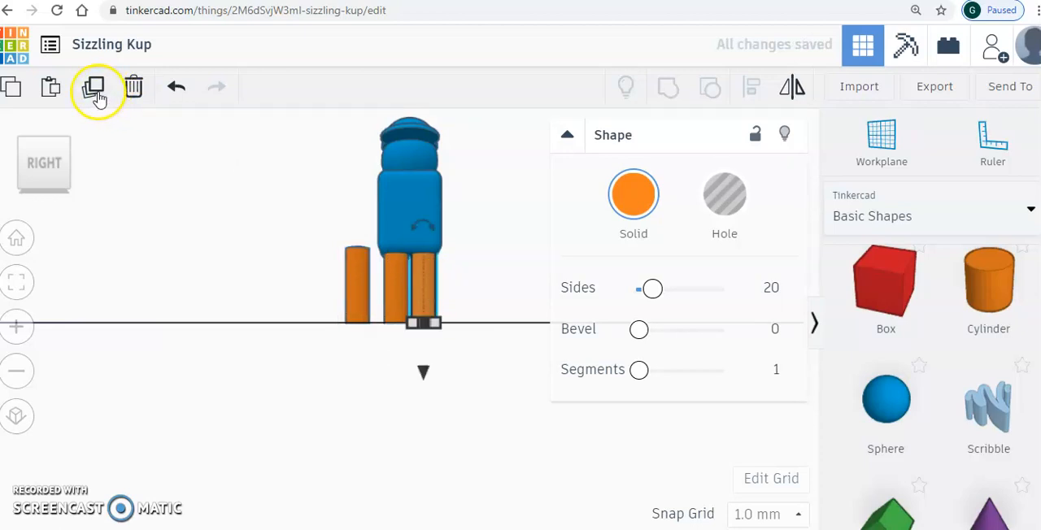
pyautogui.moveTo(430, 293); pyautogui.dragTo(462, 296)
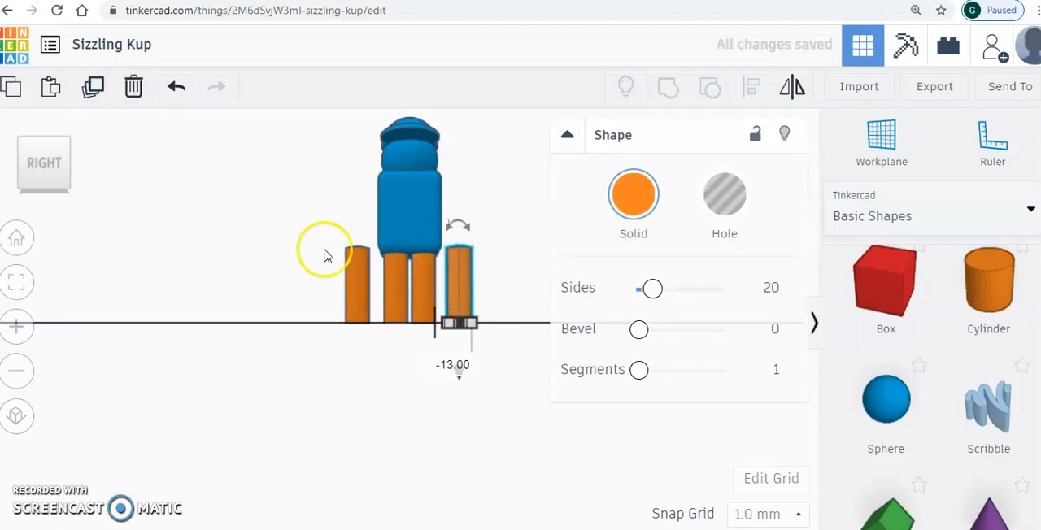
# - Raise both outer orange cylinders off the workplane to torso height so they stand beside the body as arms
pyautogui.click(356, 294)
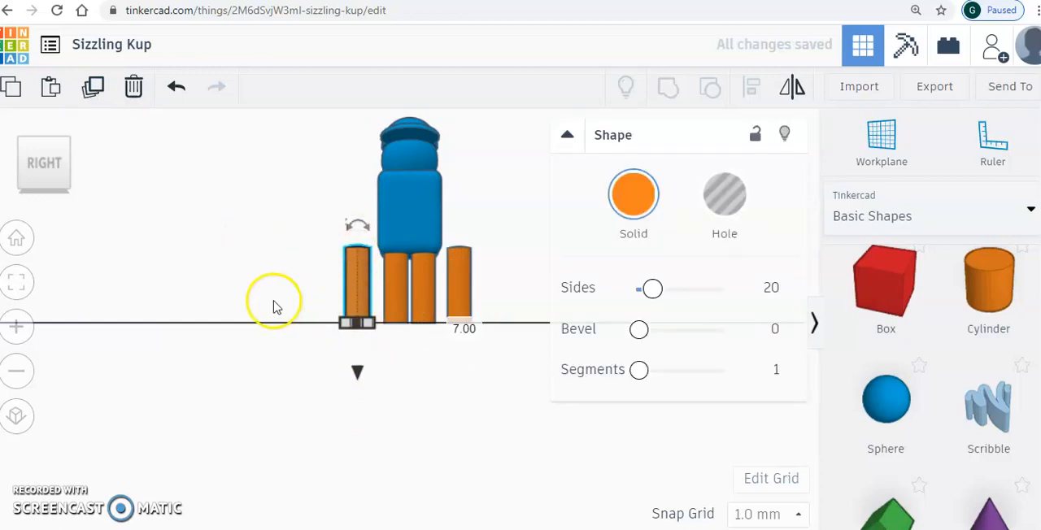
pyautogui.click(21, 138)
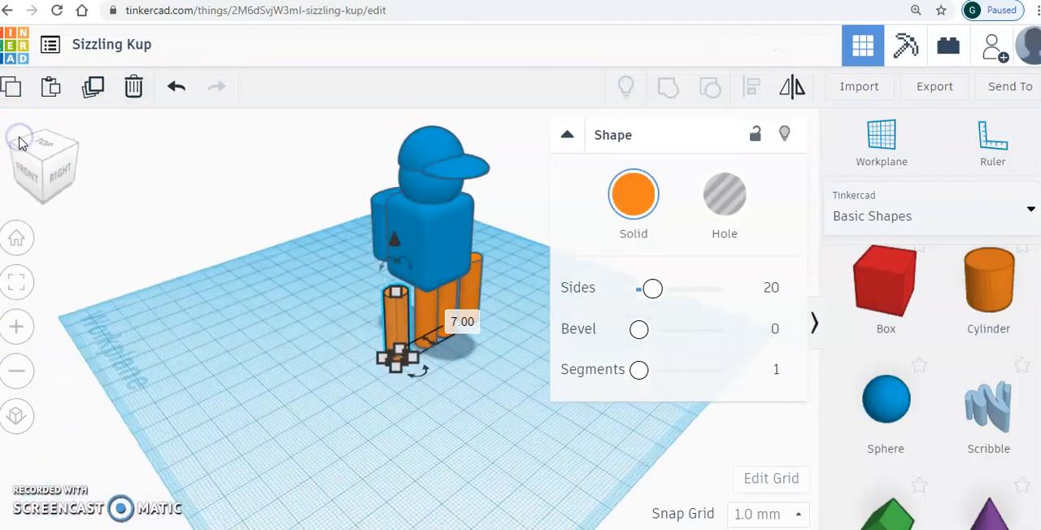
pyautogui.click(60, 168)
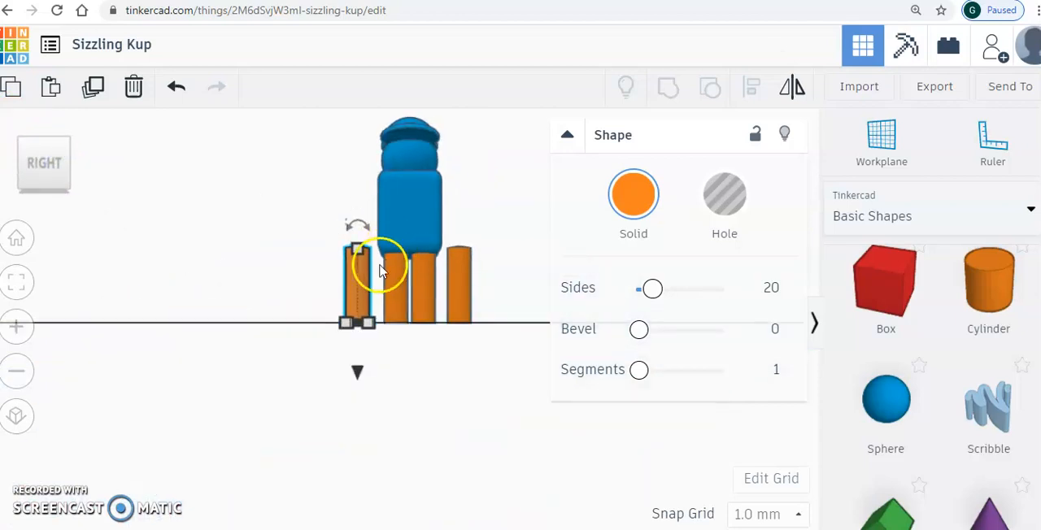
pyautogui.moveTo(360, 371); pyautogui.dragTo(360, 304)
pyautogui.click(453, 318)
pyautogui.moveTo(462, 368); pyautogui.dragTo(459, 306)
pyautogui.click(163, 209)
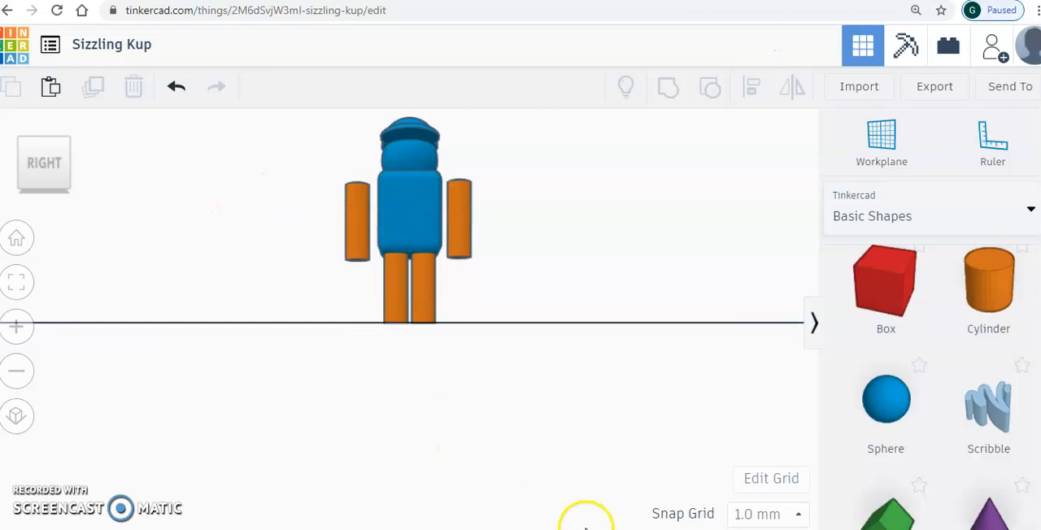
# - Check the astronaut reference drawing, then tilt the orange arm nearest the front view so its lower end swings away from the torso
pyautogui.click(666, 529)
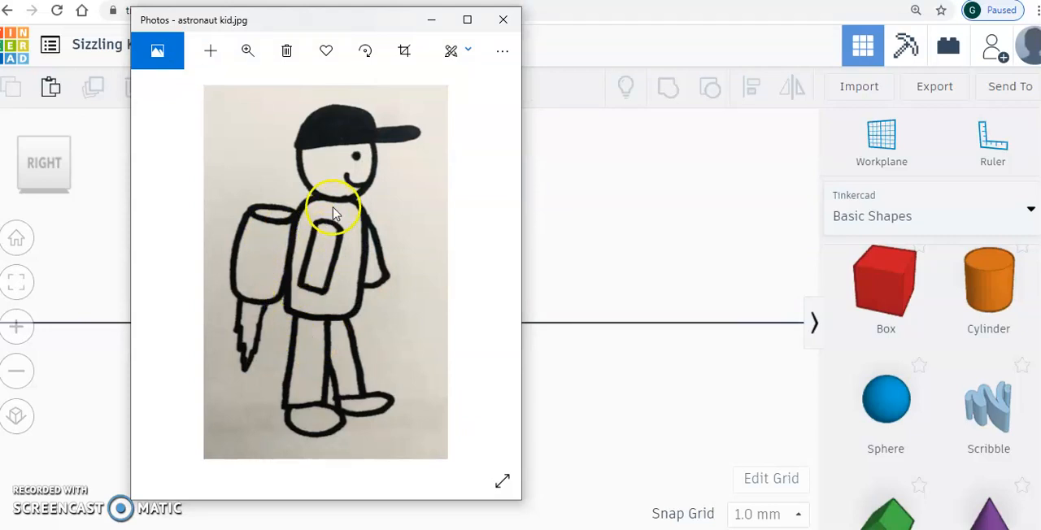
pyautogui.click(431, 19)
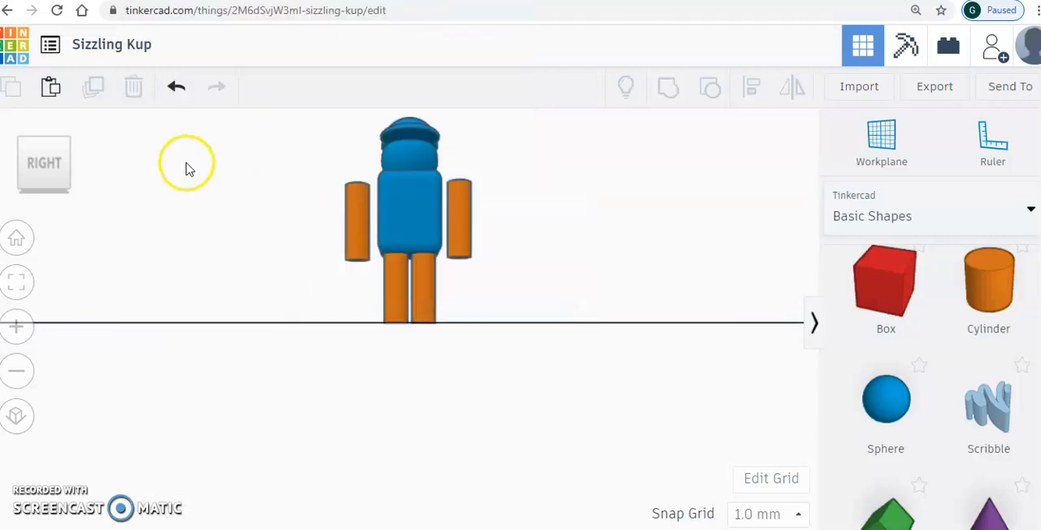
pyautogui.click(20, 142)
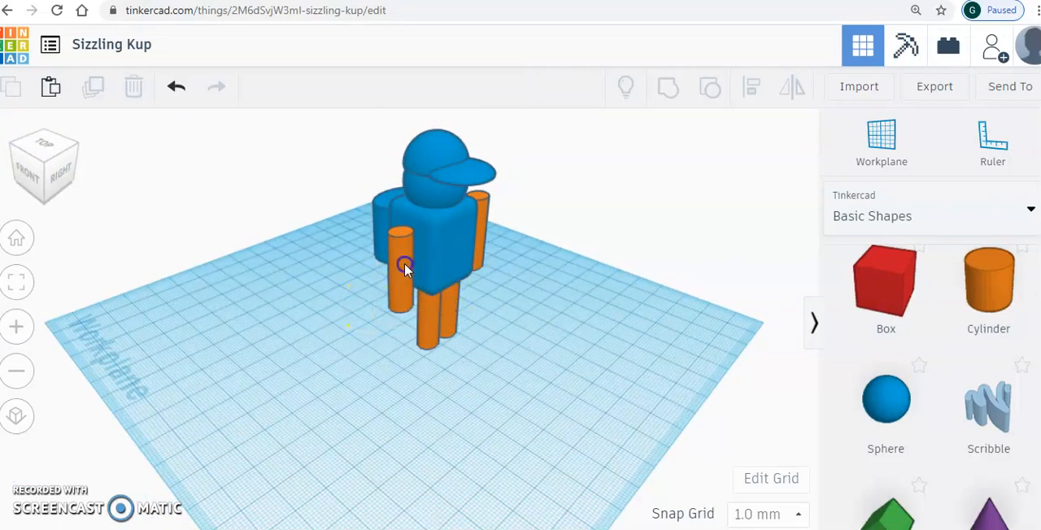
pyautogui.click(404, 262)
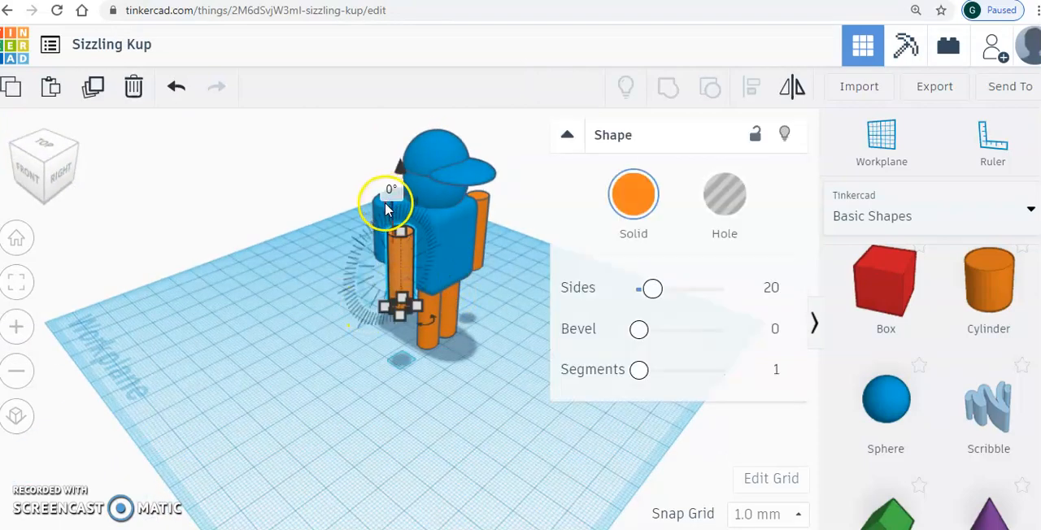
pyautogui.click(16, 328)
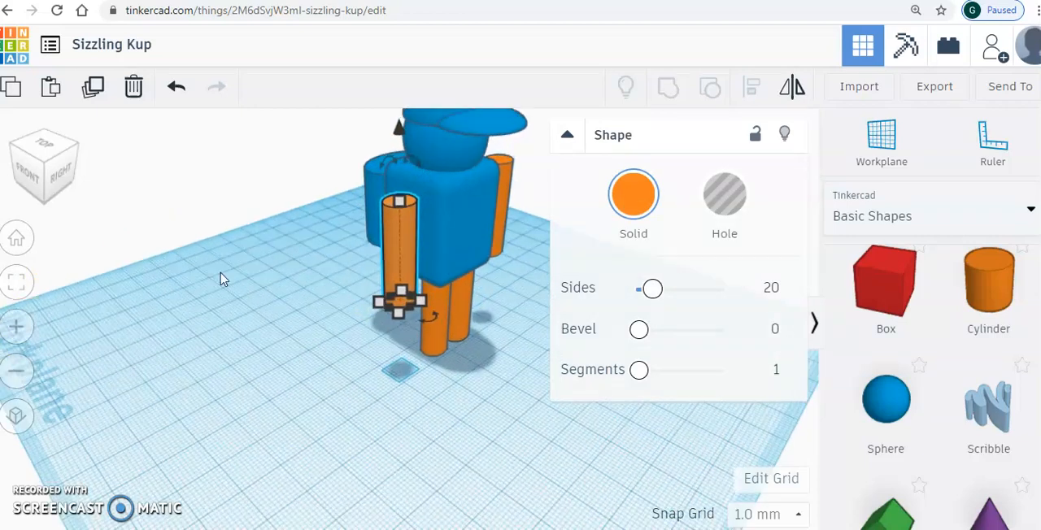
pyautogui.moveTo(396, 162)
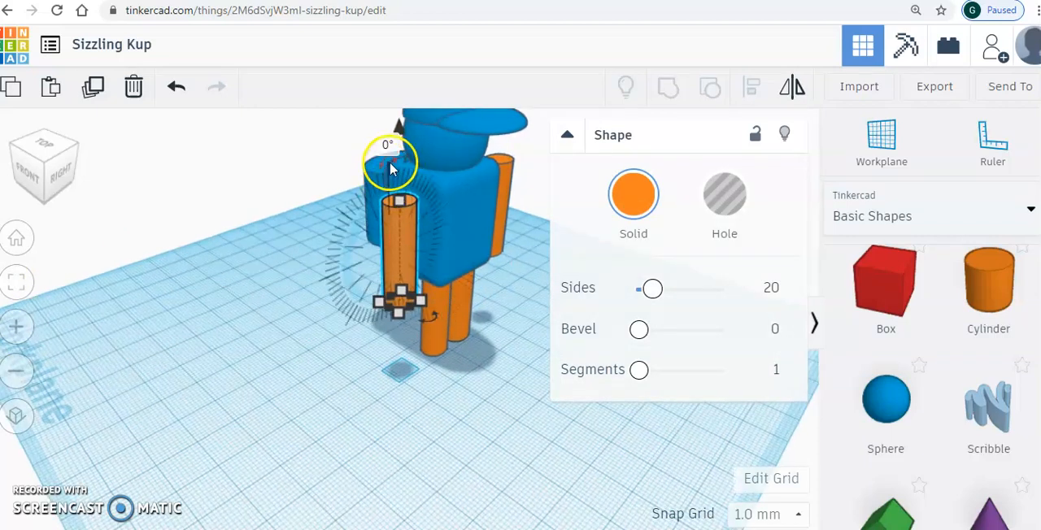
pyautogui.moveTo(385, 169); pyautogui.dragTo(419, 156)
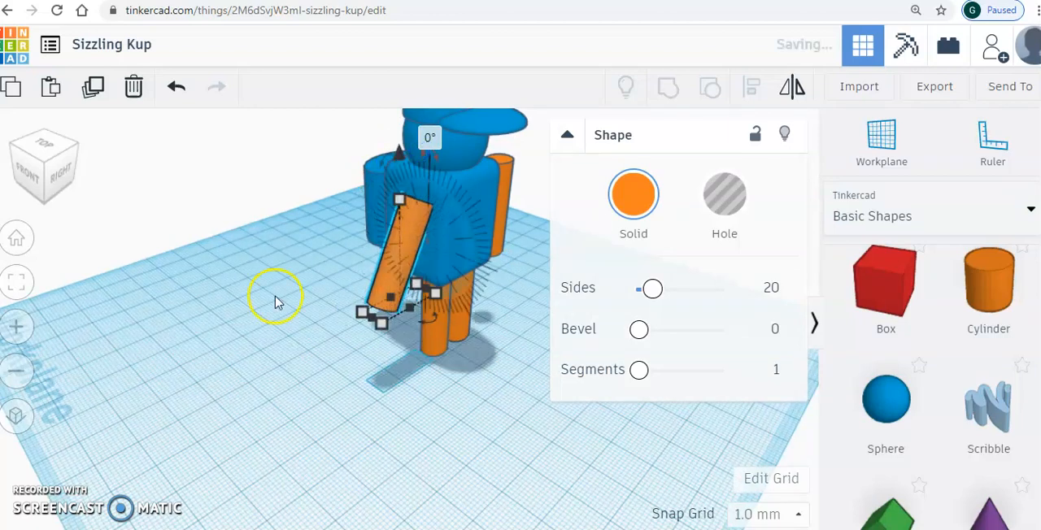
pyautogui.click(258, 318)
pyautogui.click(59, 158)
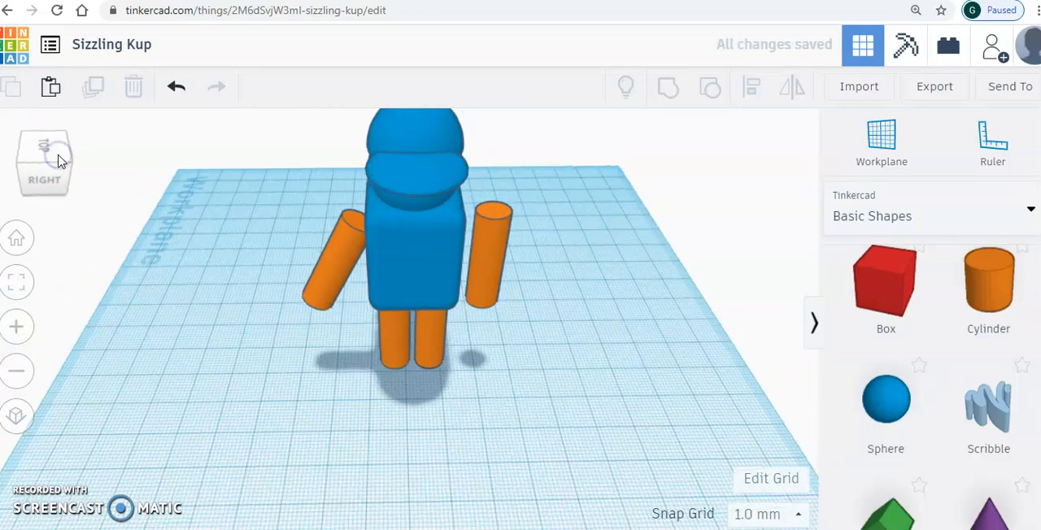
# - Shift the tilted arm closer to the torso and rotate the opposite arm 35° so its lower end swings outward
pyautogui.click(347, 264)
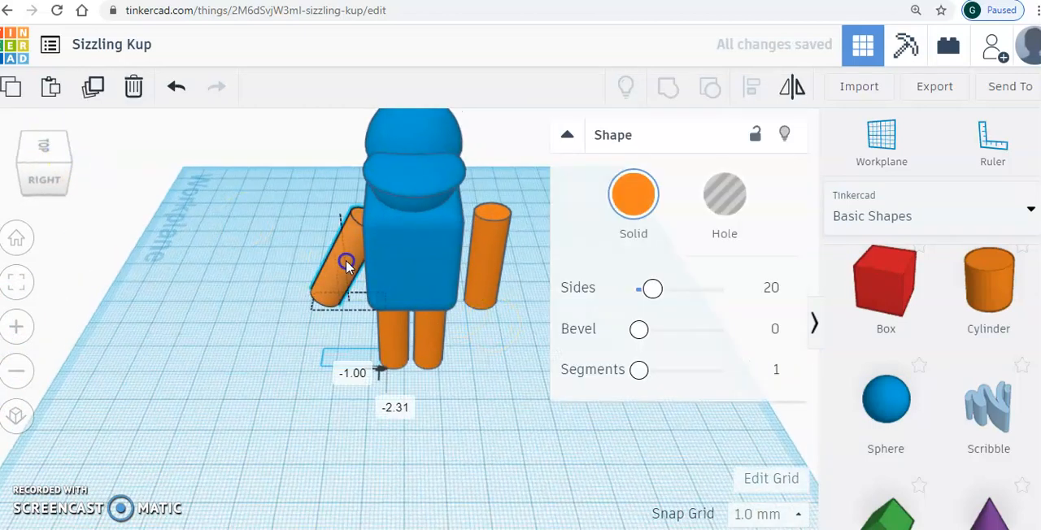
pyautogui.click(487, 249)
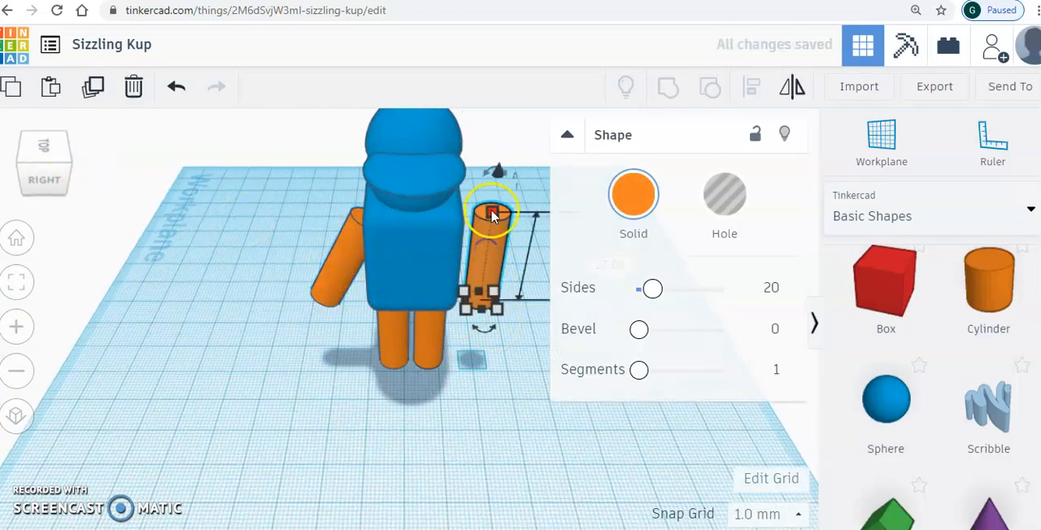
pyautogui.moveTo(485, 178); pyautogui.dragTo(431, 203)
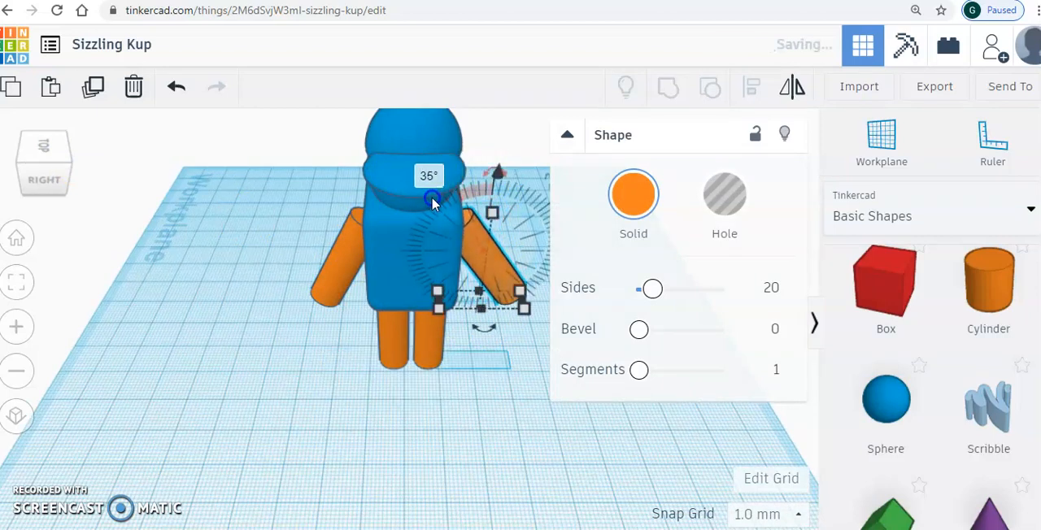
pyautogui.click(223, 233)
pyautogui.click(49, 184)
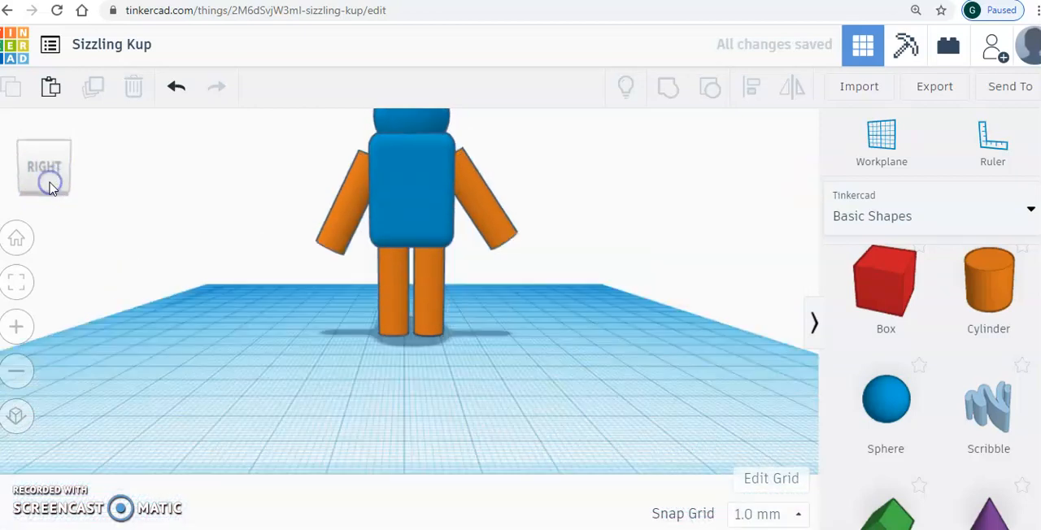
pyautogui.click(22, 382)
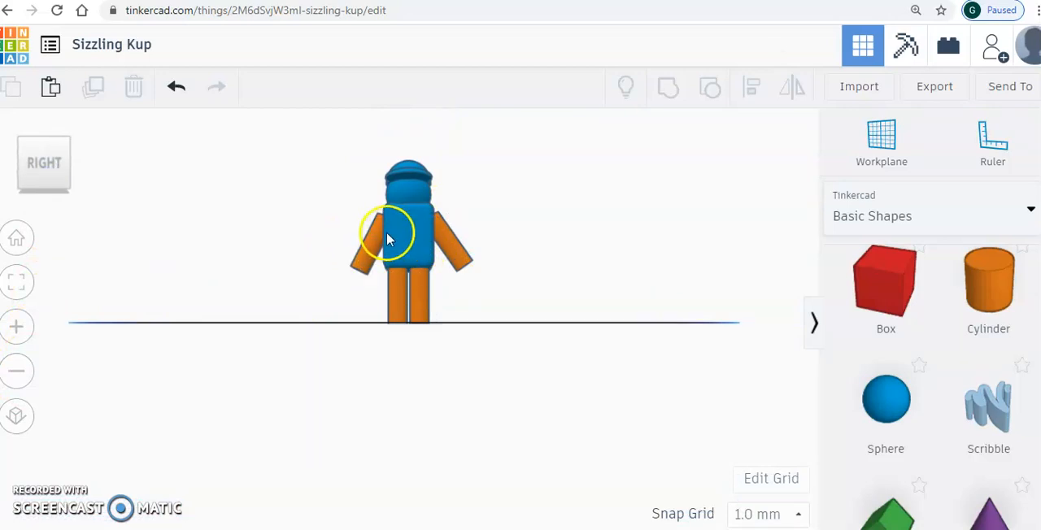
# - Group the blue body with both orange legs and both arms into a single shape
pyautogui.click(27, 143)
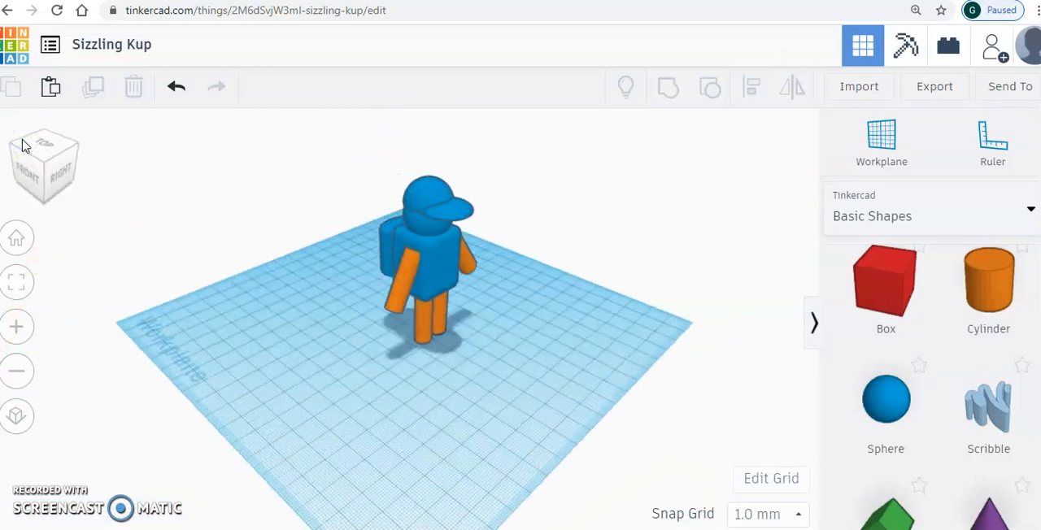
pyautogui.moveTo(349, 196); pyautogui.dragTo(536, 402)
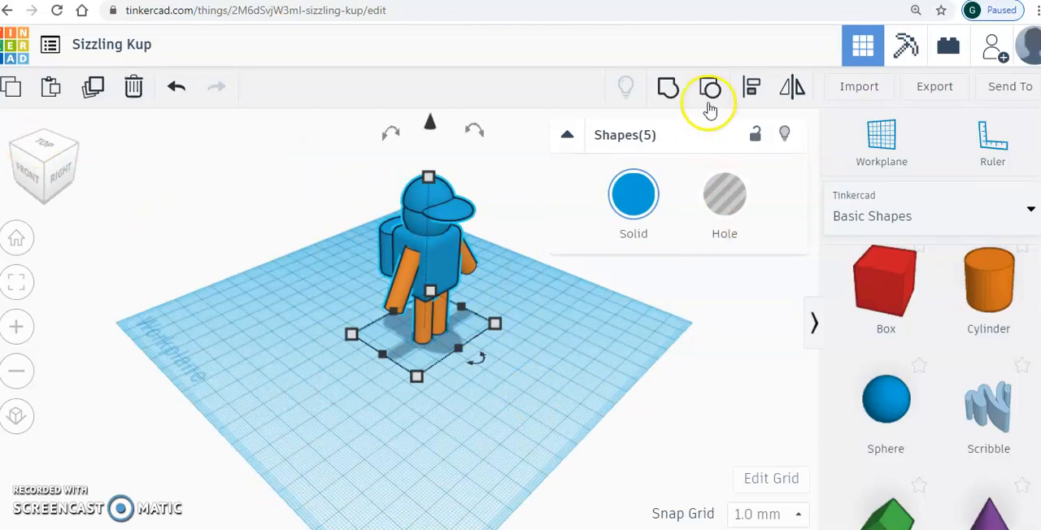
pyautogui.click(665, 87)
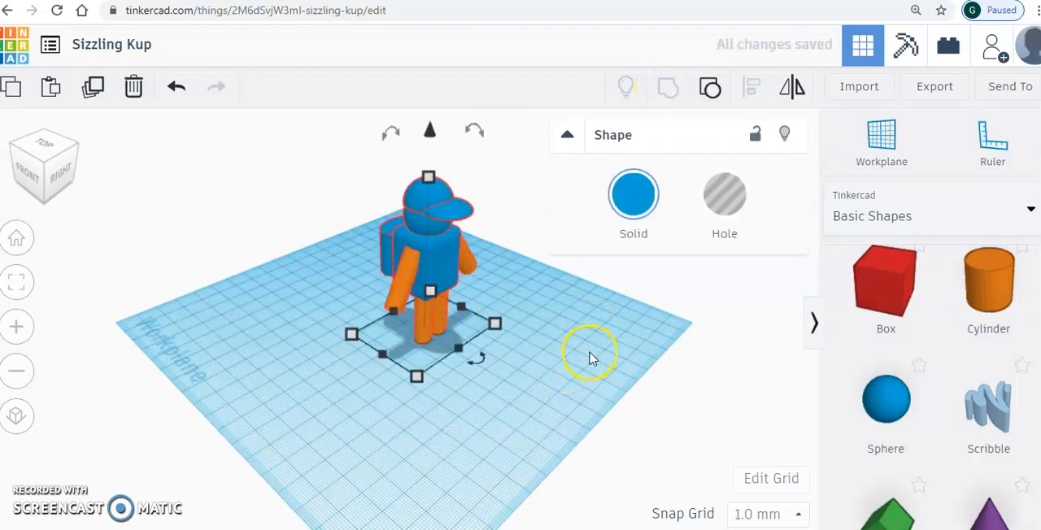
pyautogui.click(590, 358)
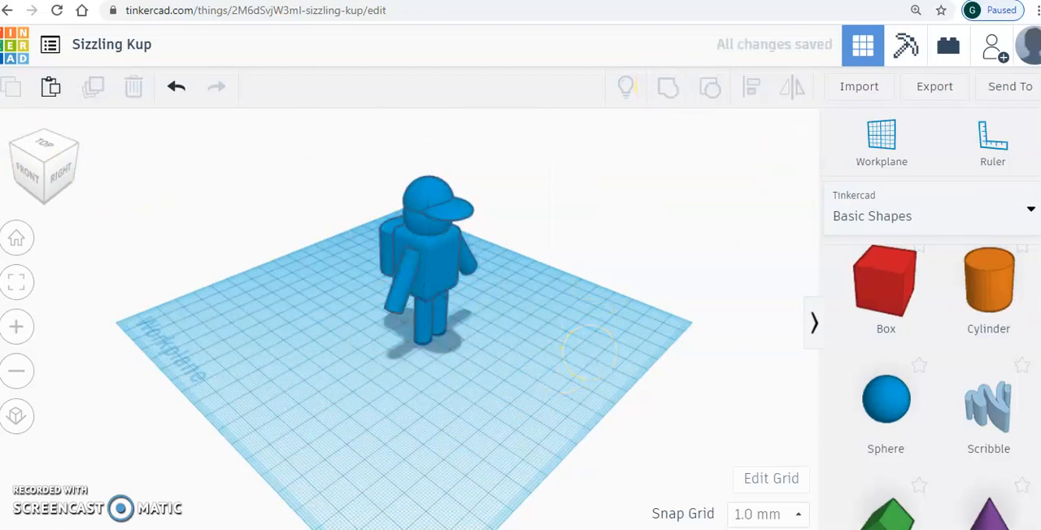
# - Check the feet in the reference drawing and place a half sphere on the workplane in front of the legs
pyautogui.hotkey('alt', 'Tab')
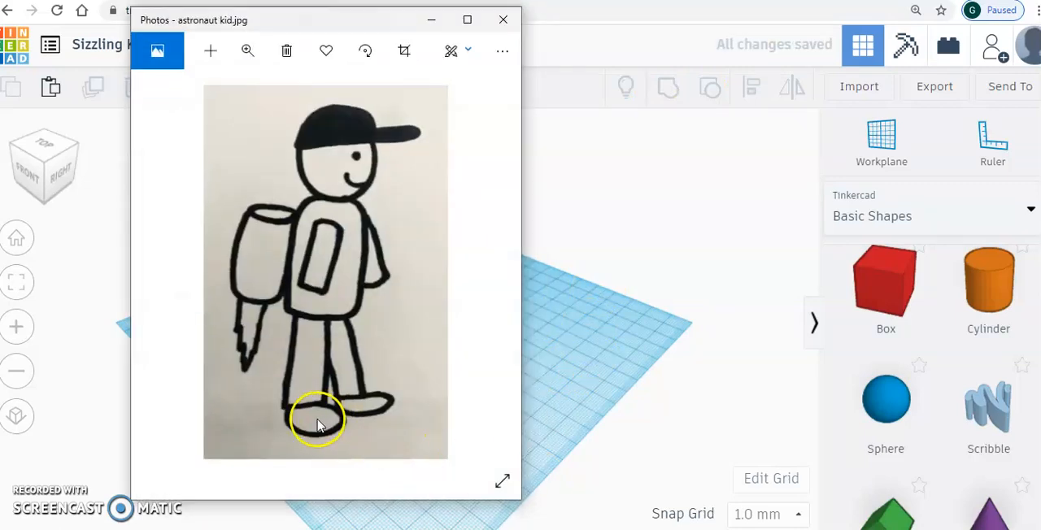
pyautogui.click(431, 17)
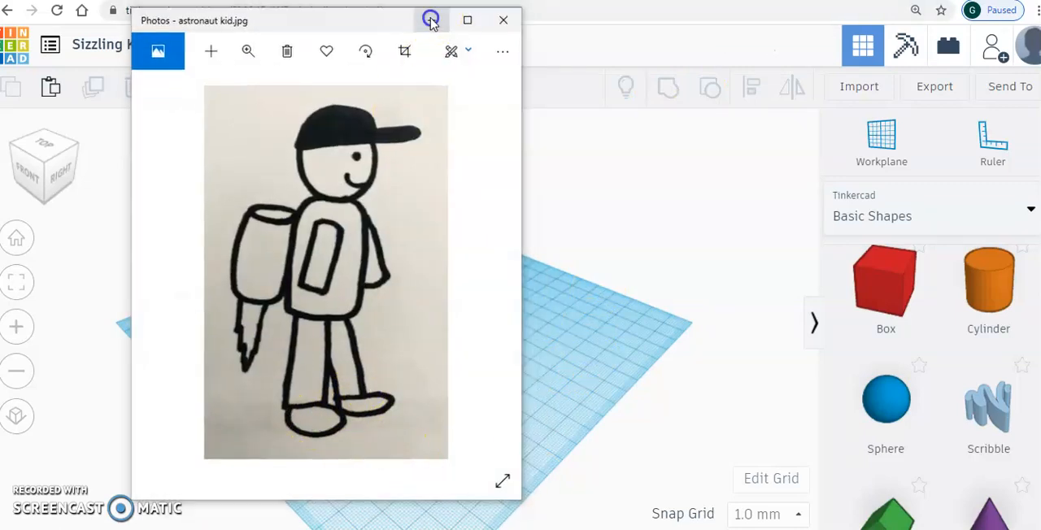
pyautogui.scroll(-7, 935, 382)
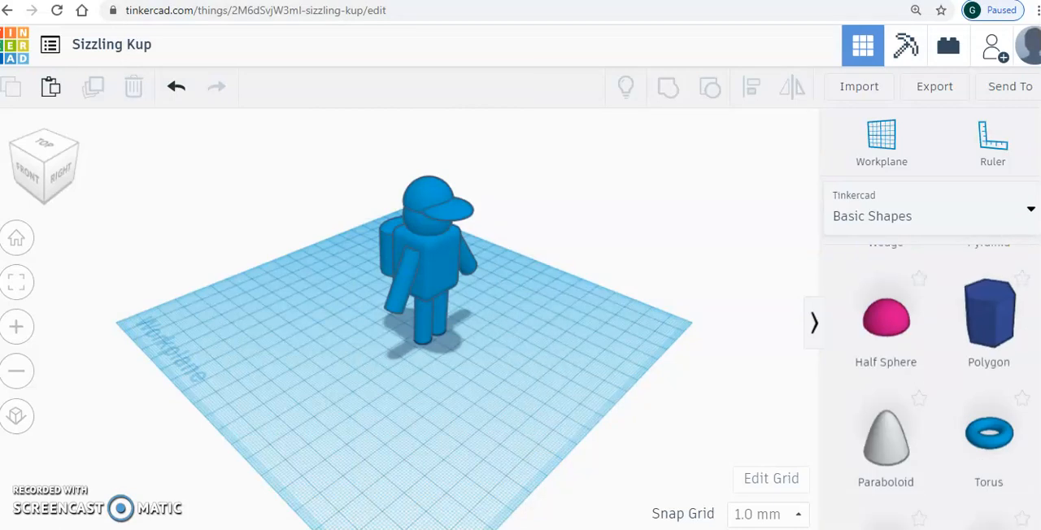
pyautogui.click(842, 314)
pyautogui.moveTo(745, 293); pyautogui.dragTo(438, 367)
pyautogui.click(14, 326)
pyautogui.click(15, 326)
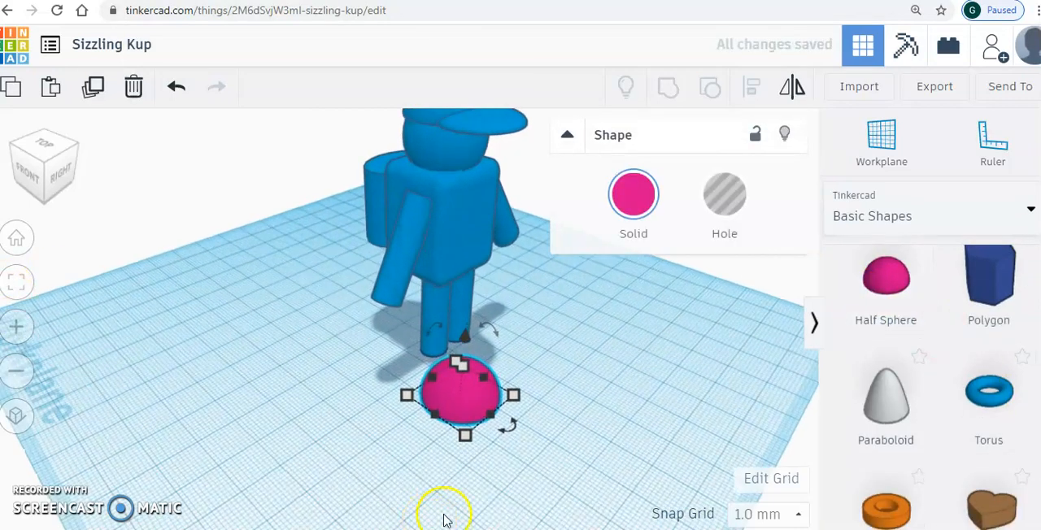
# - Narrow the pink half sphere to foot width and move it under one leg as the first foot
pyautogui.moveTo(465, 434); pyautogui.dragTo(478, 409)
pyautogui.click(472, 358)
pyautogui.moveTo(471, 365); pyautogui.dragTo(439, 344)
pyautogui.click(395, 445)
pyautogui.click(60, 174)
pyautogui.click(57, 158)
pyautogui.click(166, 391)
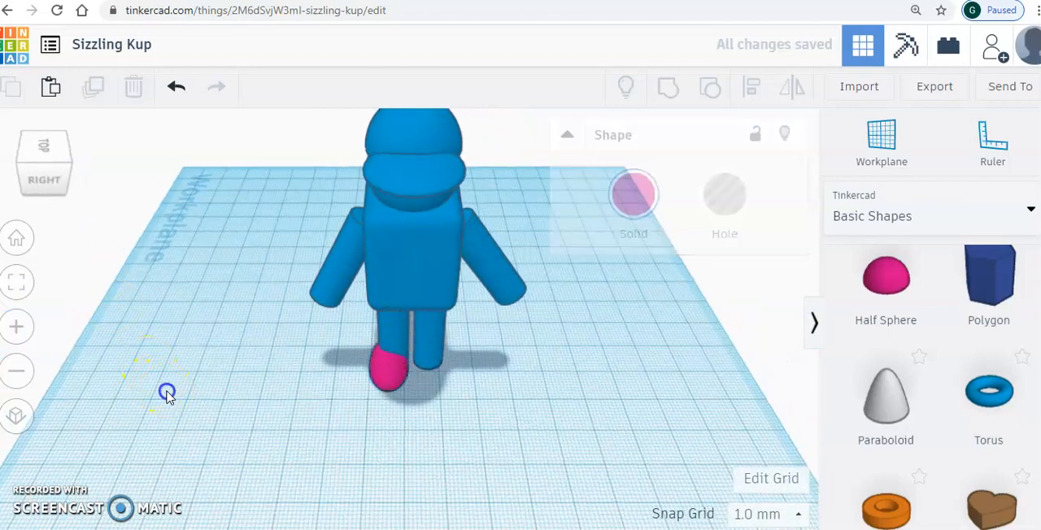
# - Duplicate the pink foot and move the copy 12 mm sideways and 1 mm forward under the other leg
pyautogui.click(391, 377)
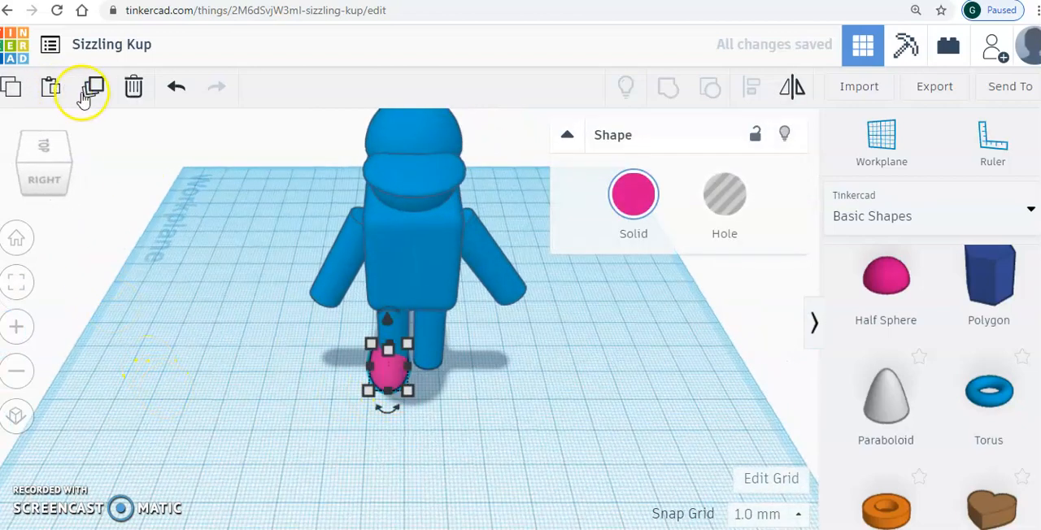
pyautogui.click(93, 91)
pyautogui.click(534, 396)
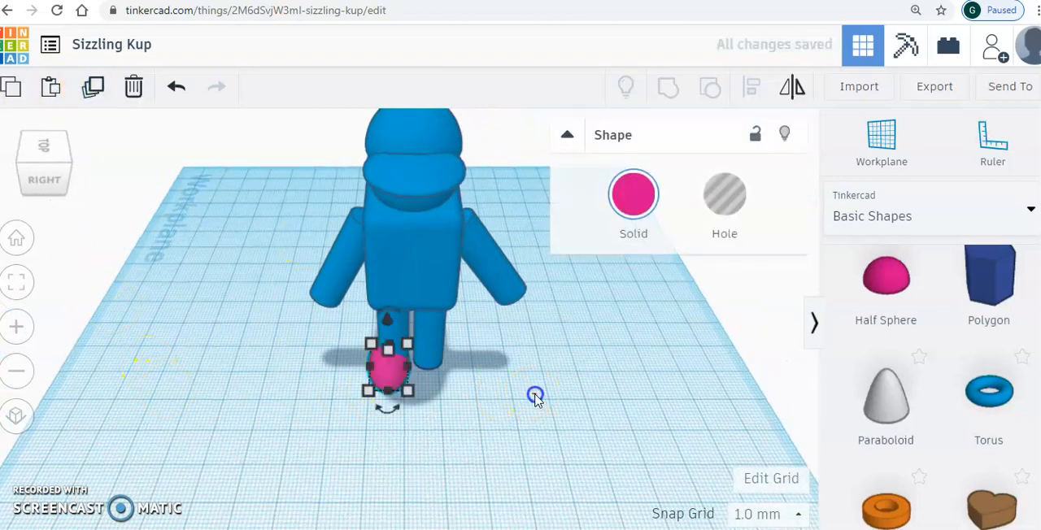
pyautogui.click(396, 380)
pyautogui.moveTo(396, 380); pyautogui.dragTo(430, 385)
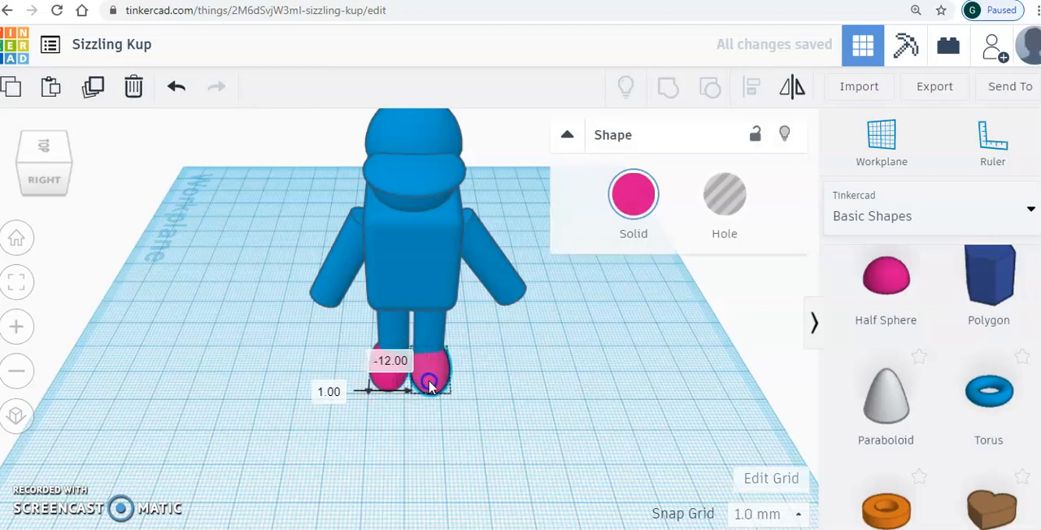
pyautogui.click(493, 379)
pyautogui.click(43, 148)
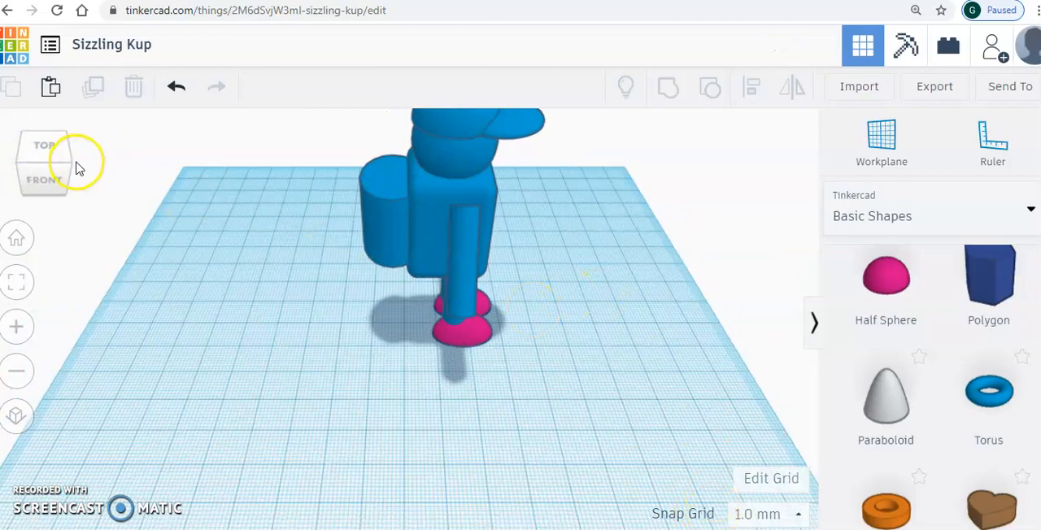
# - Check the jetpack flame in the reference drawing, then add a cone near the jetpack and set its top radius to 3.4
pyautogui.hotkey('alt', 'Tab')
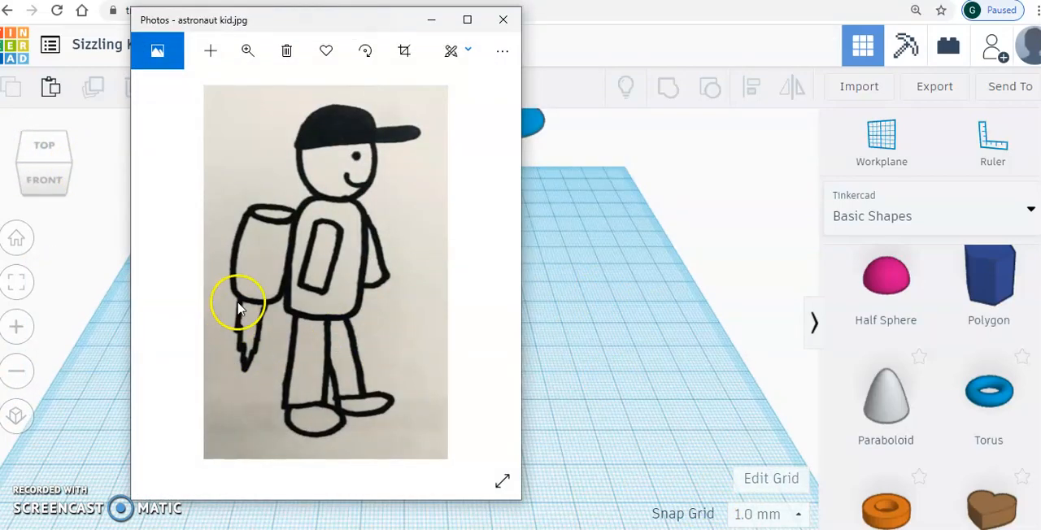
pyautogui.click(432, 20)
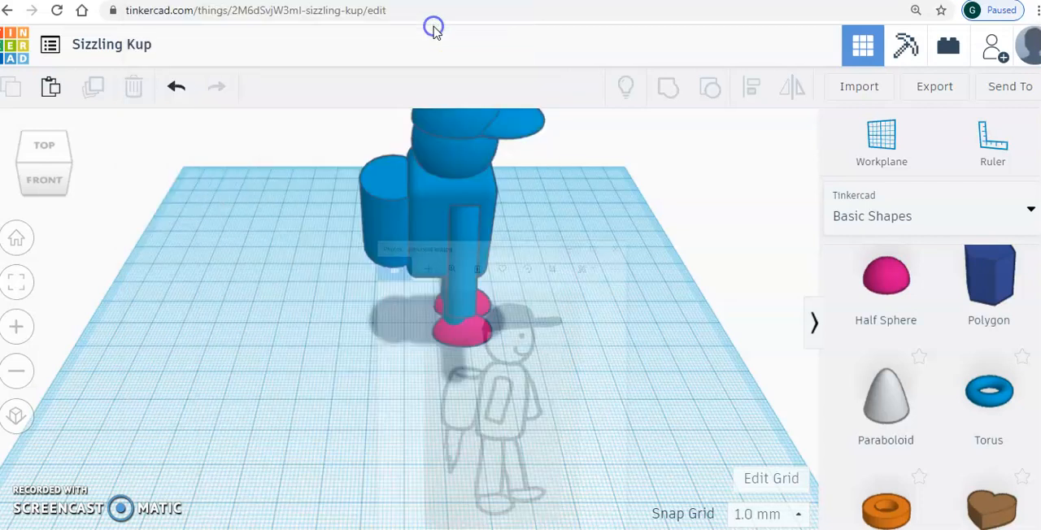
pyautogui.scroll(-4, 935, 382)
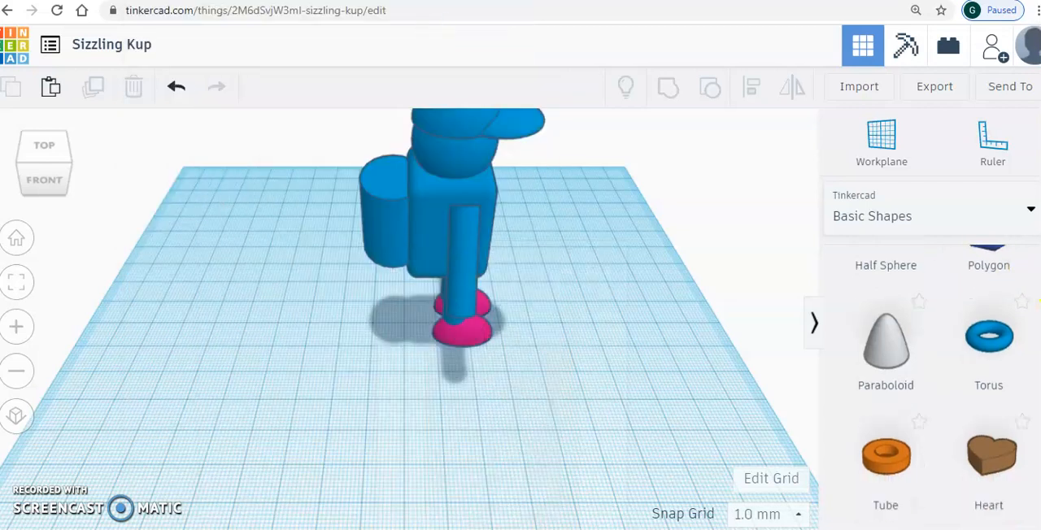
pyautogui.scroll(5, 935, 383)
pyautogui.scroll(5, 1029, 329)
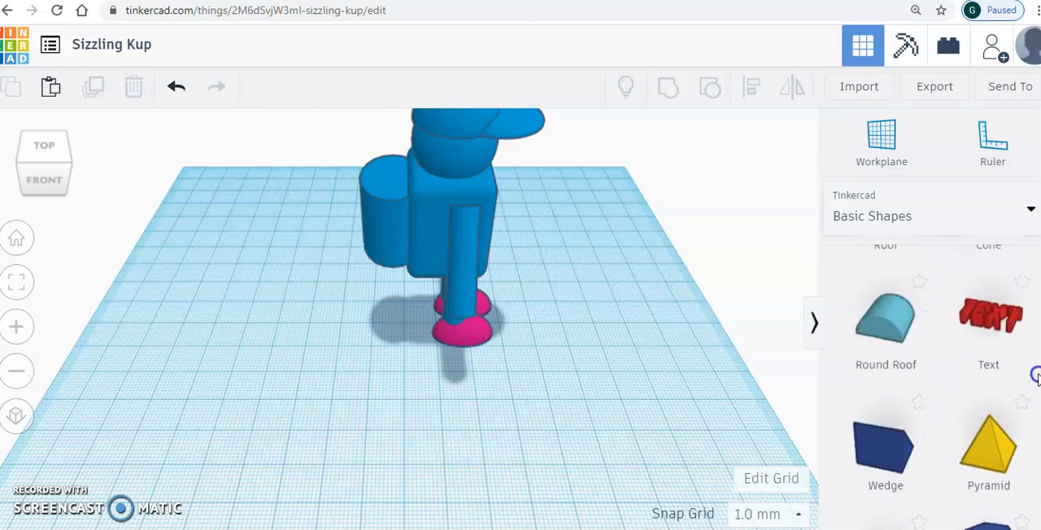
pyautogui.scroll(-1, 1029, 329)
pyautogui.moveTo(988, 382); pyautogui.dragTo(340, 371)
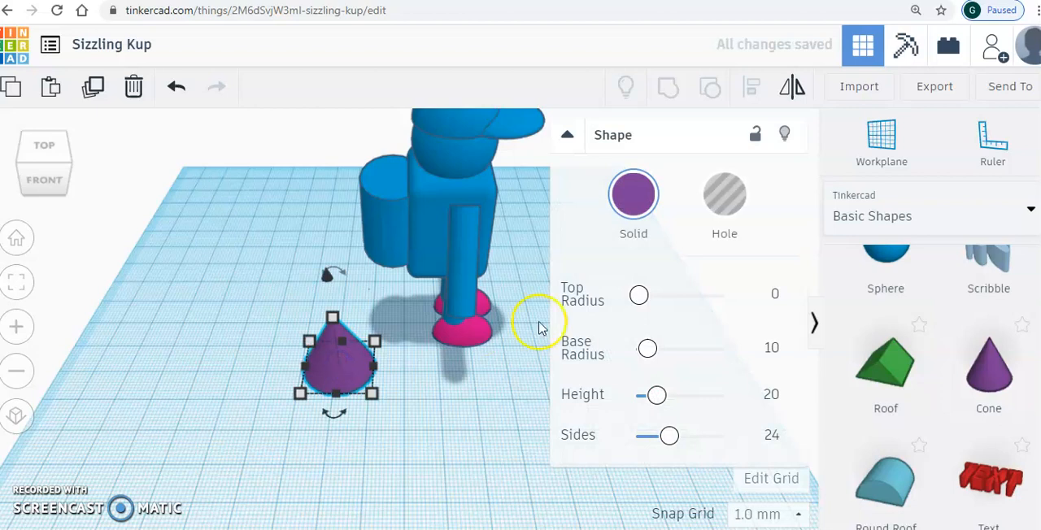
pyautogui.moveTo(639, 295); pyautogui.dragTo(643, 301)
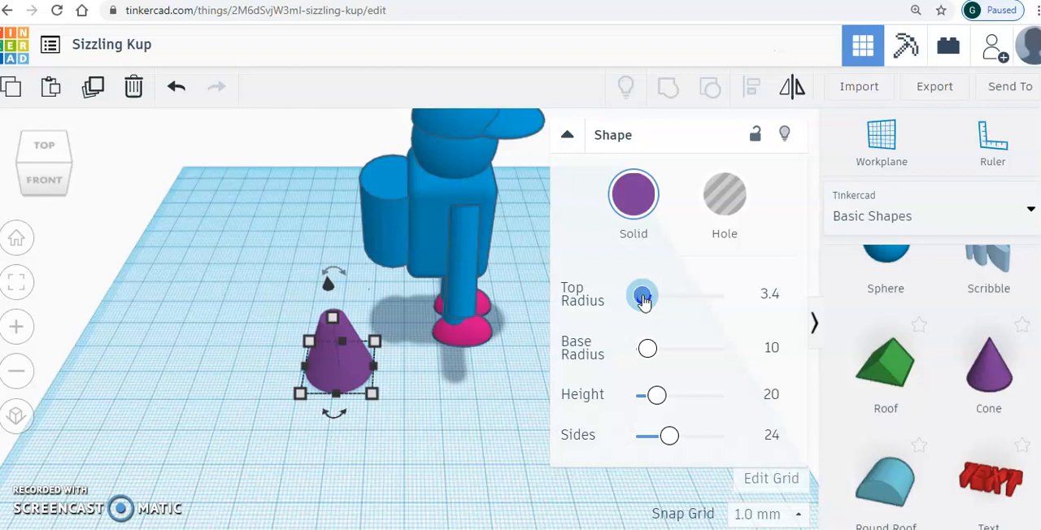
pyautogui.click(400, 452)
# - Rotate the purple cone 180° so its wide base faces up and its narrow end points down
pyautogui.click(337, 358)
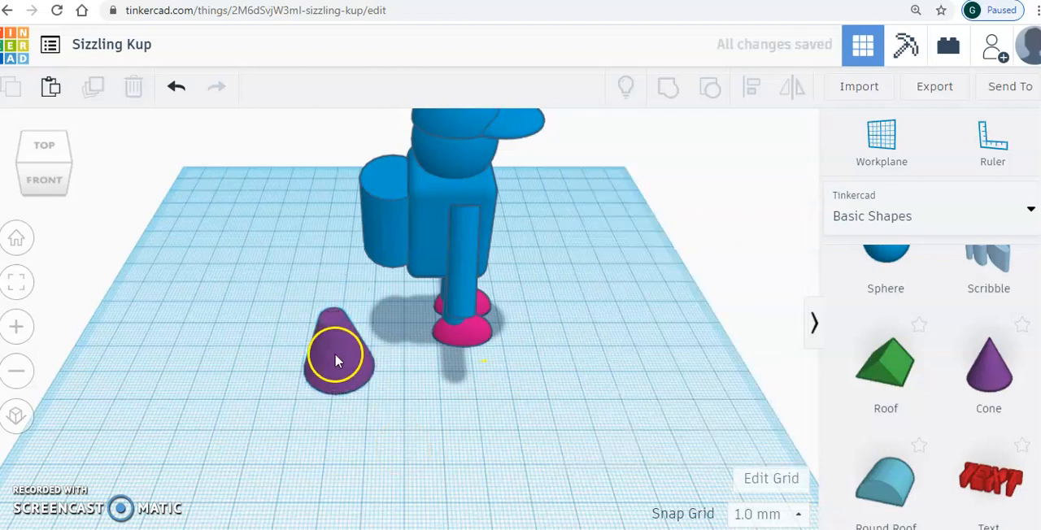
pyautogui.moveTo(344, 275)
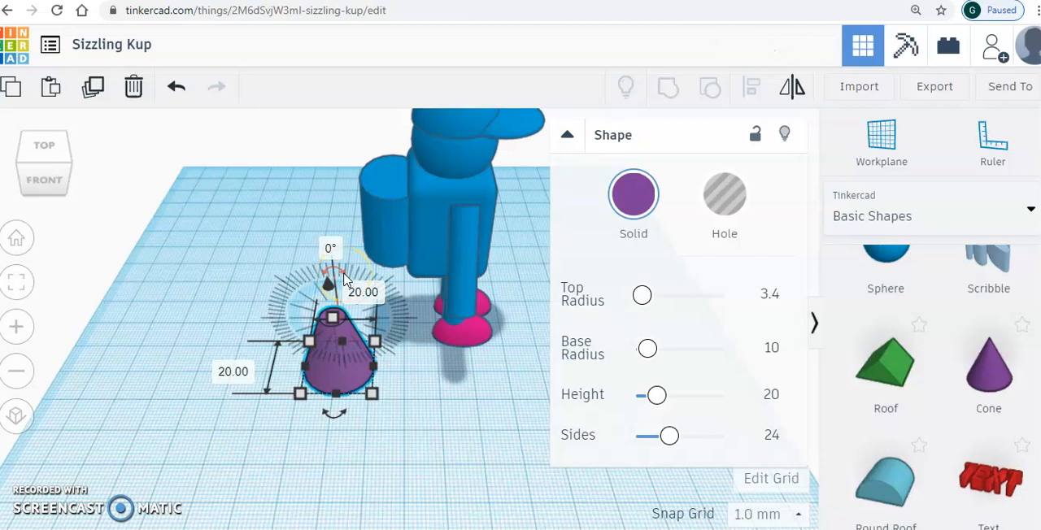
pyautogui.moveTo(344, 278); pyautogui.dragTo(344, 278)
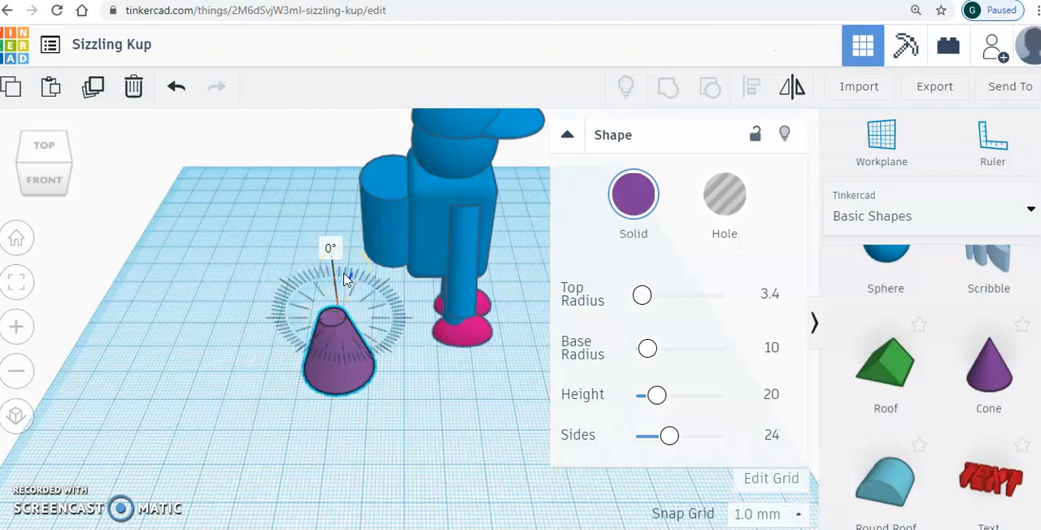
pyautogui.moveTo(342, 278); pyautogui.dragTo(283, 305)
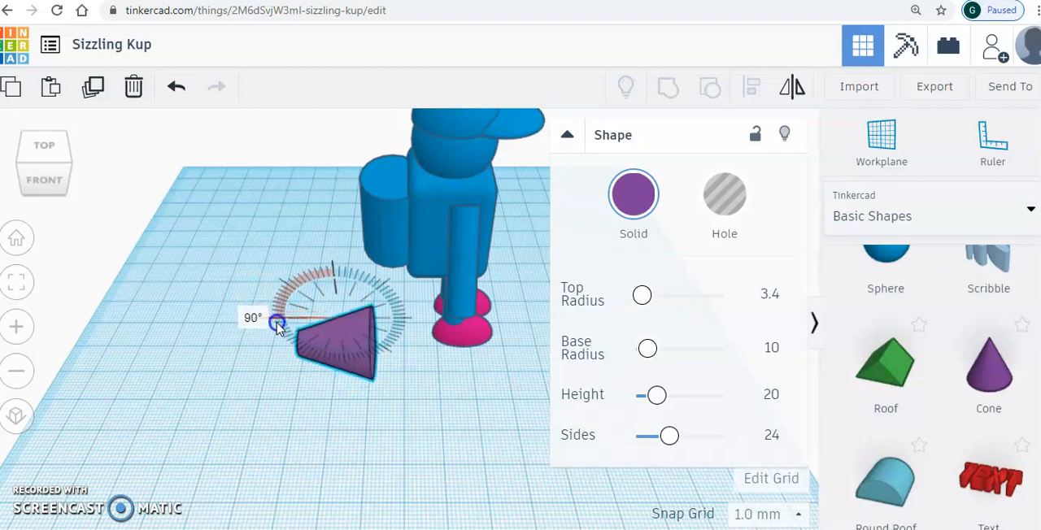
pyautogui.moveTo(278, 326); pyautogui.dragTo(278, 321)
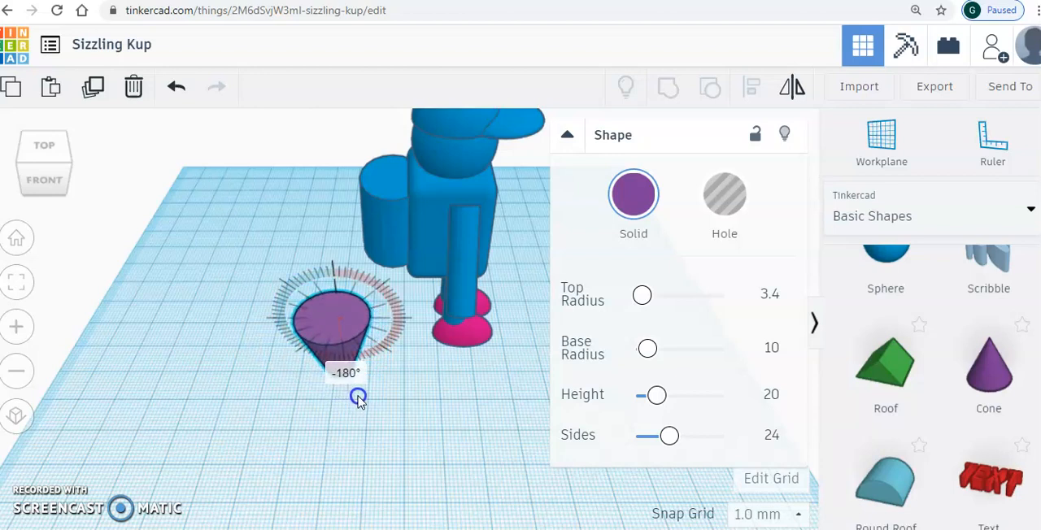
pyautogui.moveTo(361, 402); pyautogui.dragTo(335, 413)
pyautogui.click(219, 341)
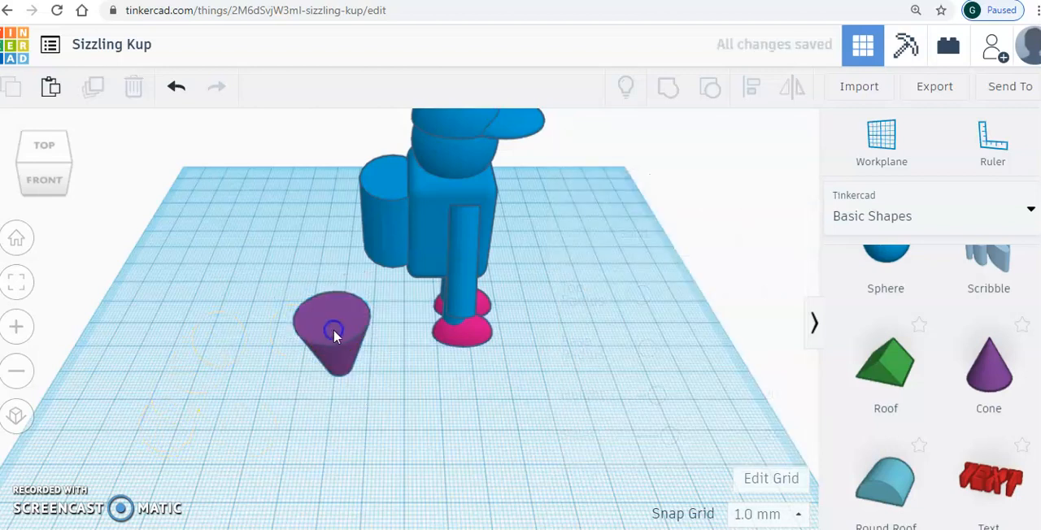
# - Shrink the upside-down cone to a slim flame and move it under the jetpack
pyautogui.click(336, 332)
pyautogui.moveTo(309, 347); pyautogui.dragTo(397, 297)
pyautogui.click(216, 288)
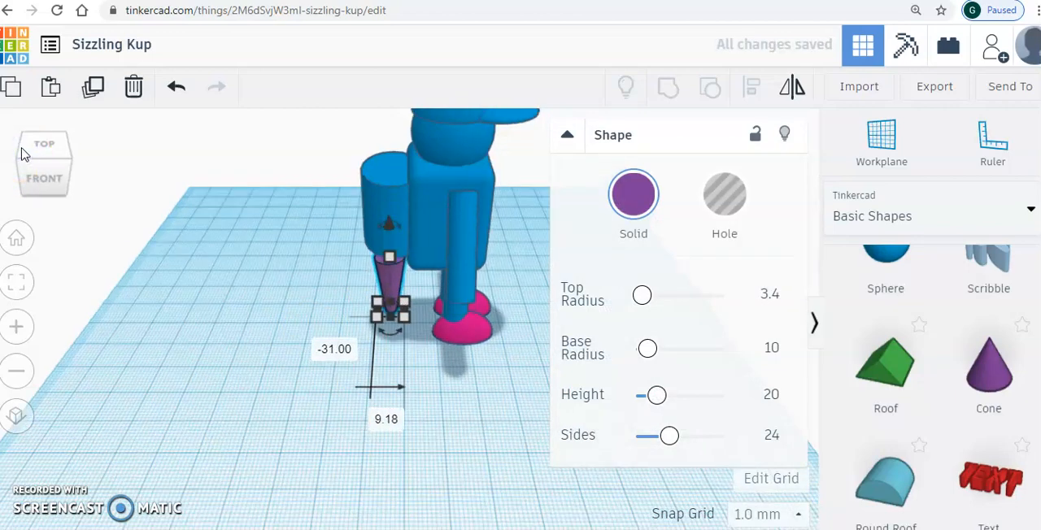
# - Raise the flame cone about 10 mm off the workplane so its wide end meets the jetpack's underside
pyautogui.click(23, 154)
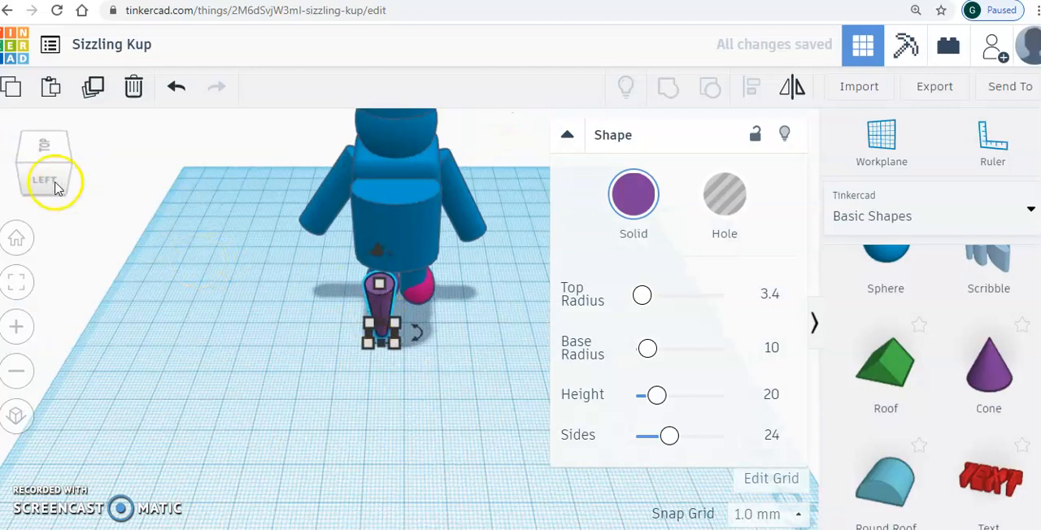
pyautogui.click(17, 148)
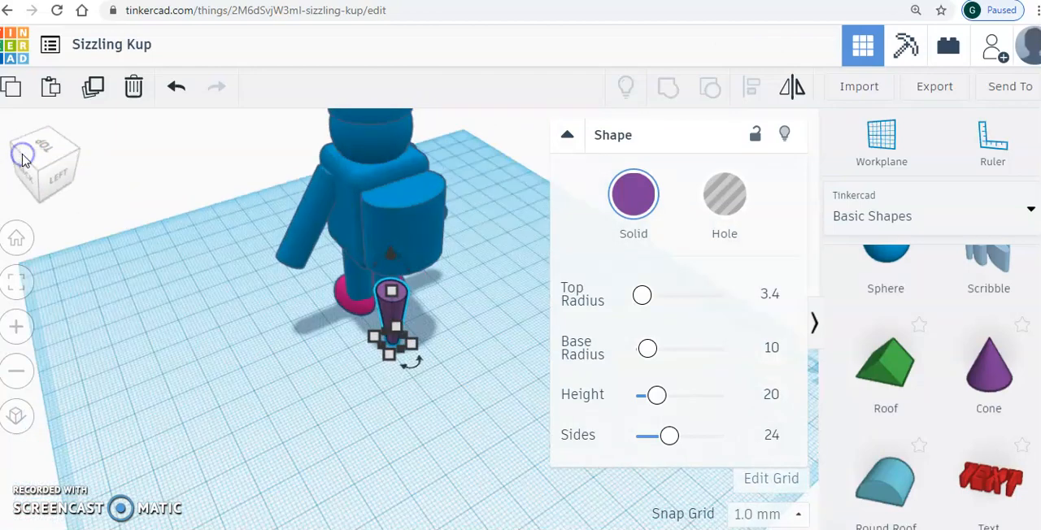
pyautogui.moveTo(423, 248); pyautogui.dragTo(418, 218)
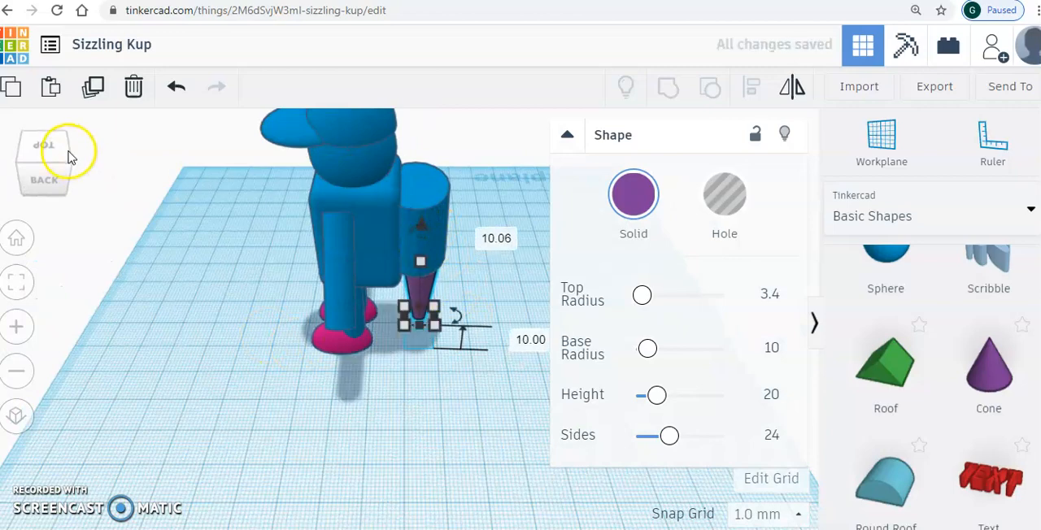
pyautogui.click(70, 152)
pyautogui.click(512, 408)
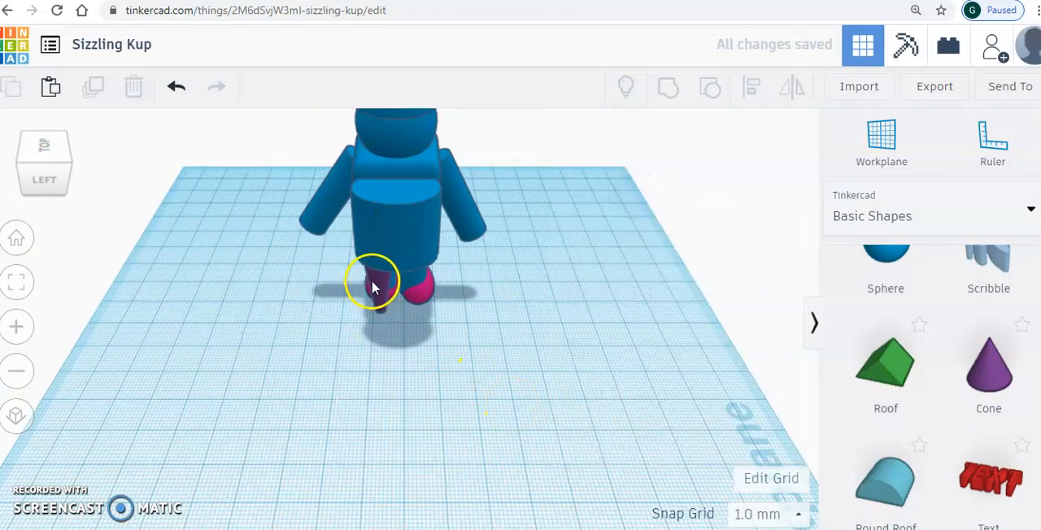
# - Duplicate the flame cone and move the copy sideways under the other half of the jetpack
pyautogui.click(379, 295)
pyautogui.click(92, 89)
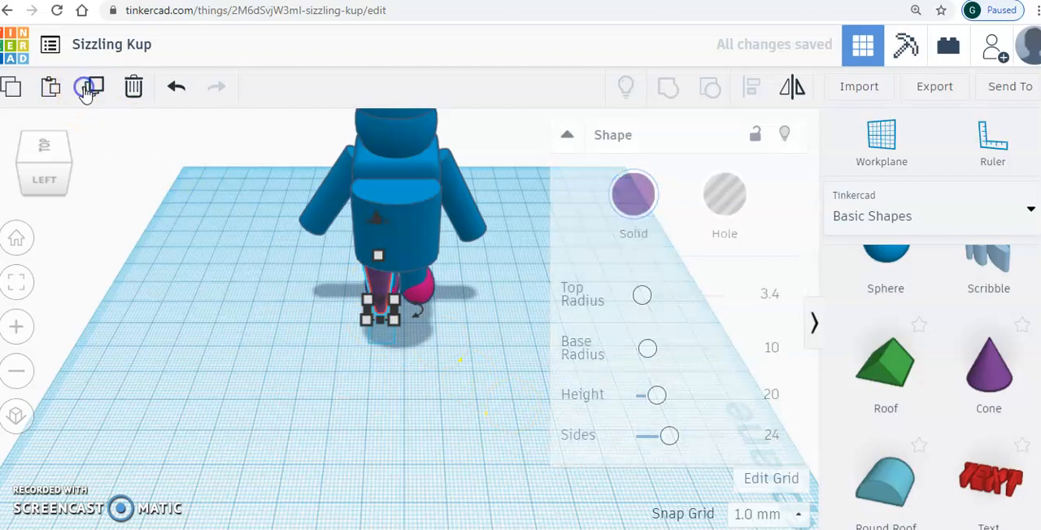
pyautogui.moveTo(395, 304); pyautogui.dragTo(411, 290)
pyautogui.click(269, 320)
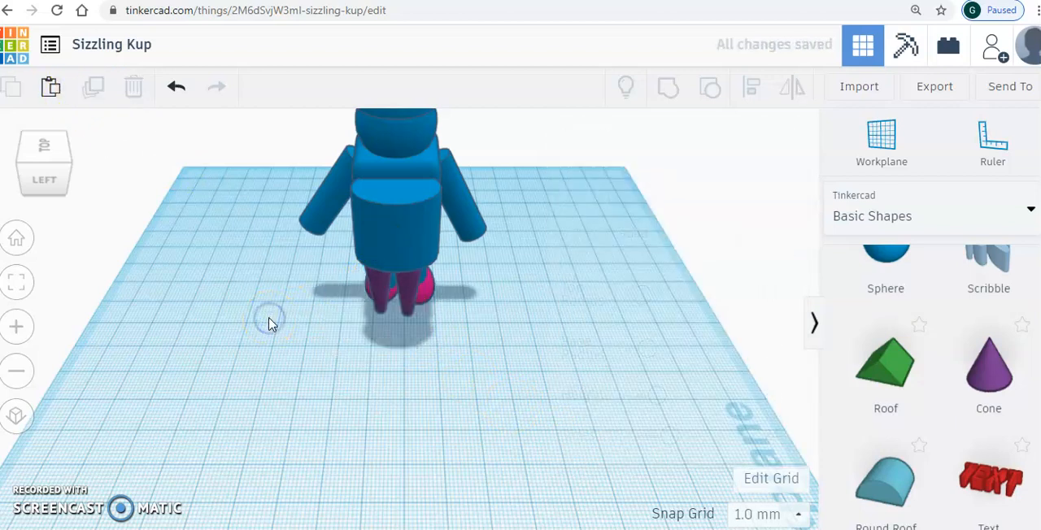
# - Inspect the flames, feet and arms from the front, back and both sides of the figure
pyautogui.click(68, 154)
pyautogui.click(55, 177)
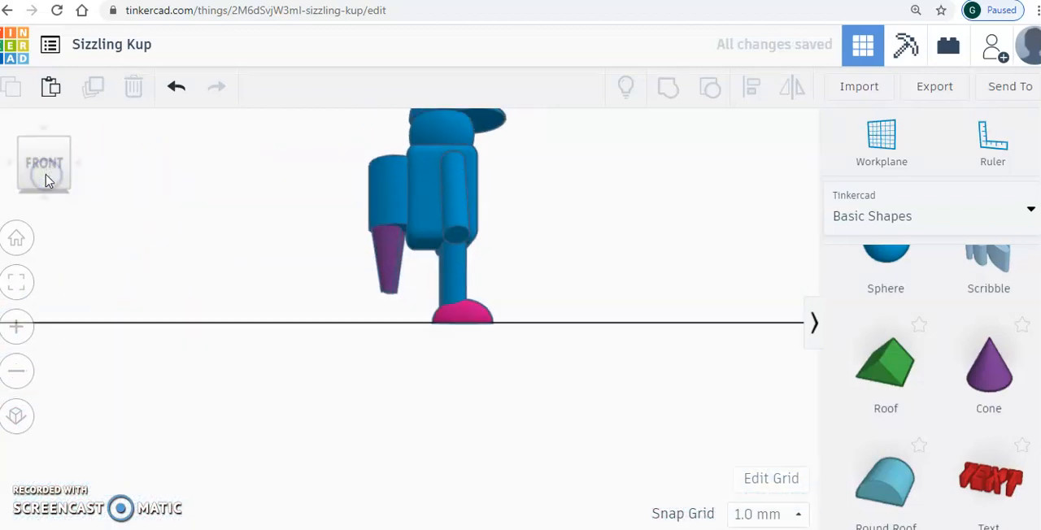
pyautogui.click(106, 192)
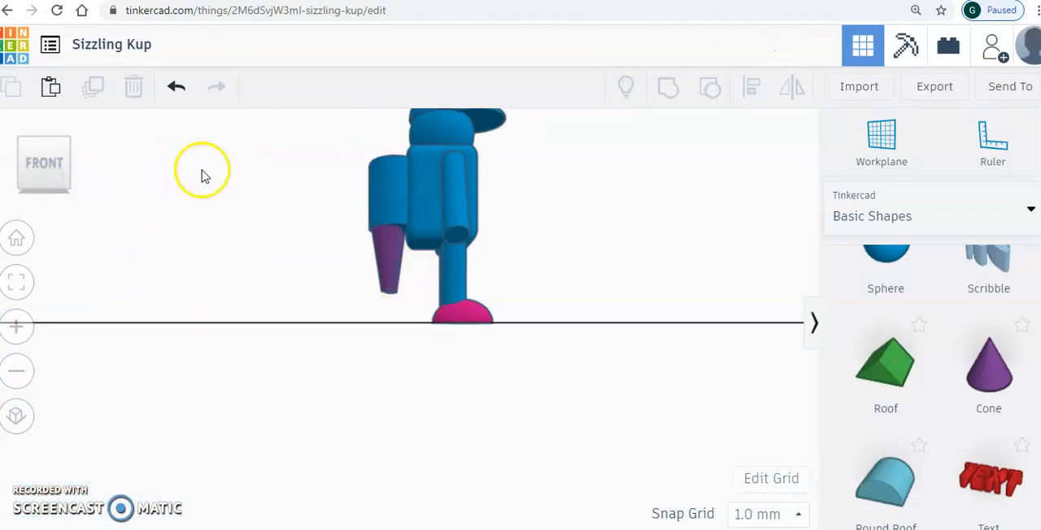
pyautogui.click(40, 141)
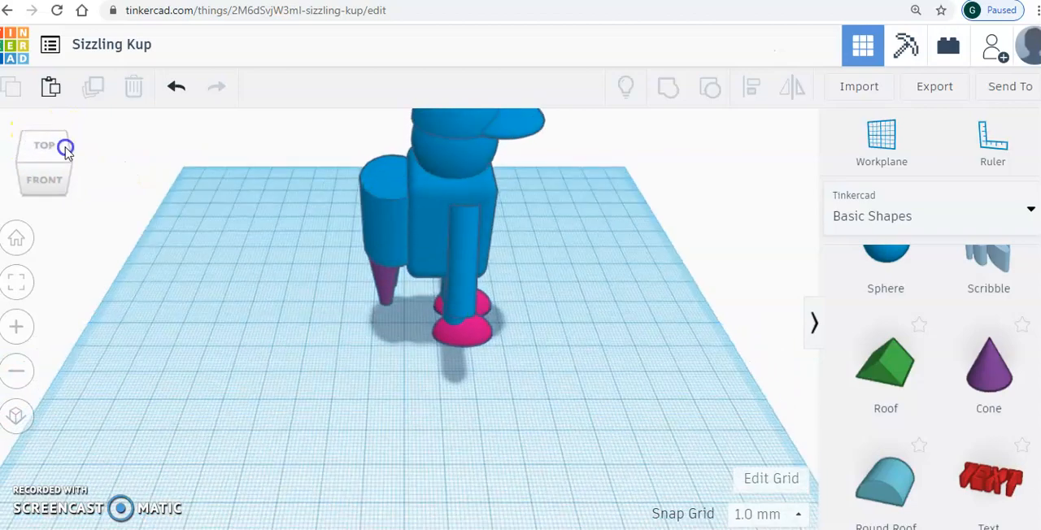
pyautogui.click(65, 147)
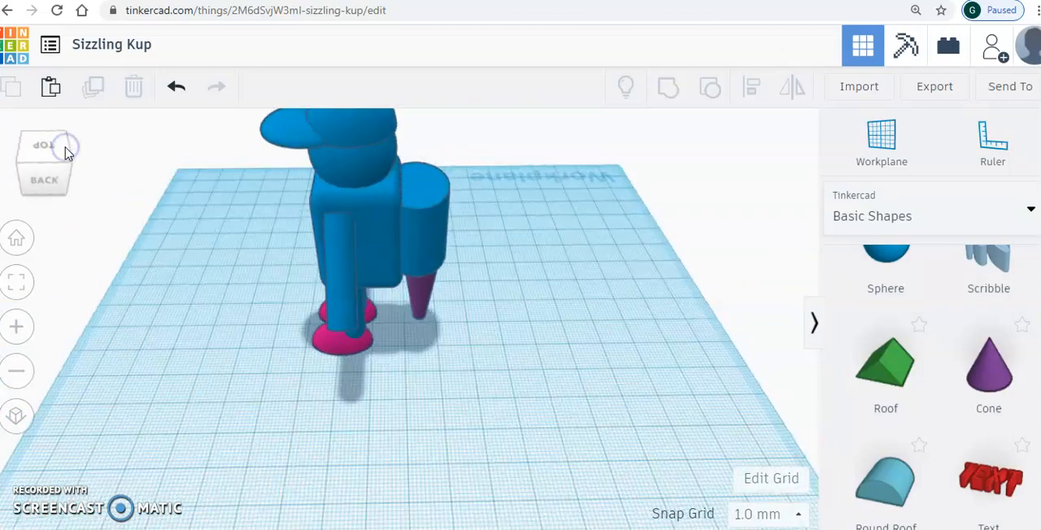
pyautogui.click(24, 153)
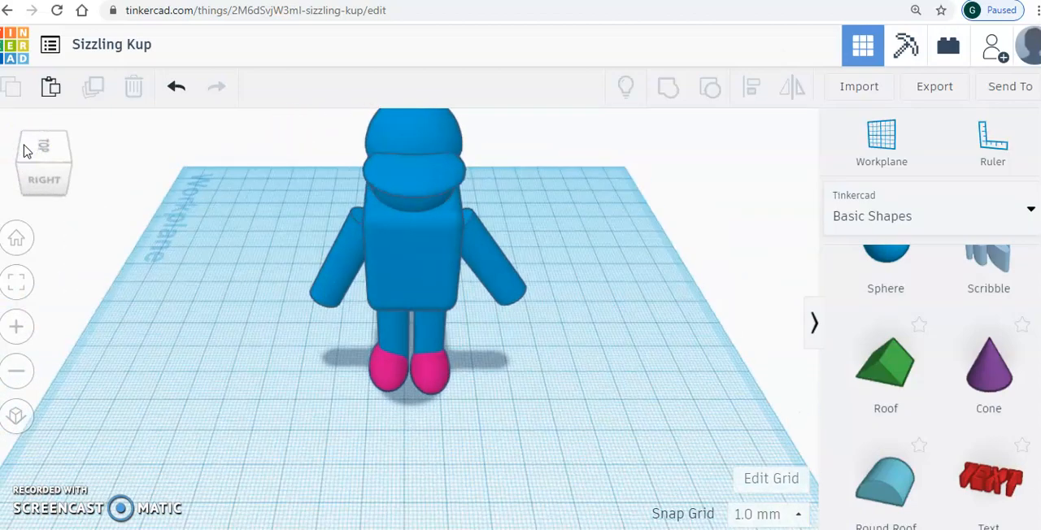
pyautogui.click(24, 148)
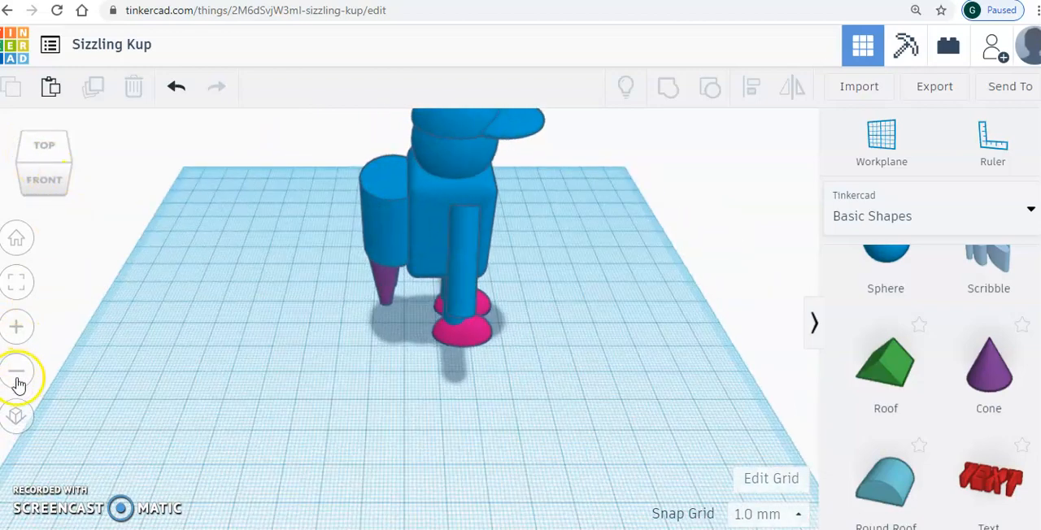
# - Group the body, feet and both flame cones into one solid object and shift the figure slightly across the workplane
pyautogui.click(17, 376)
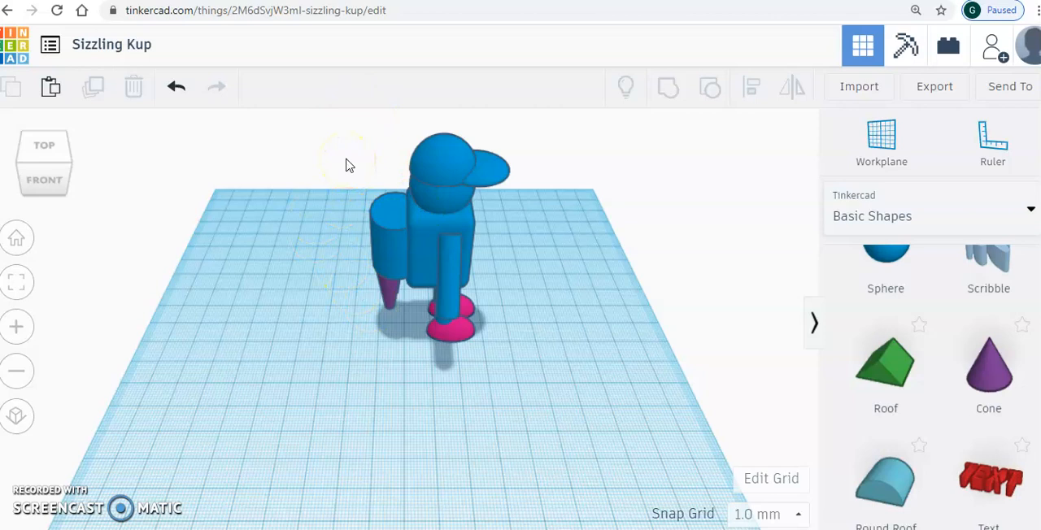
pyautogui.moveTo(350, 142); pyautogui.dragTo(574, 395)
pyautogui.click(666, 96)
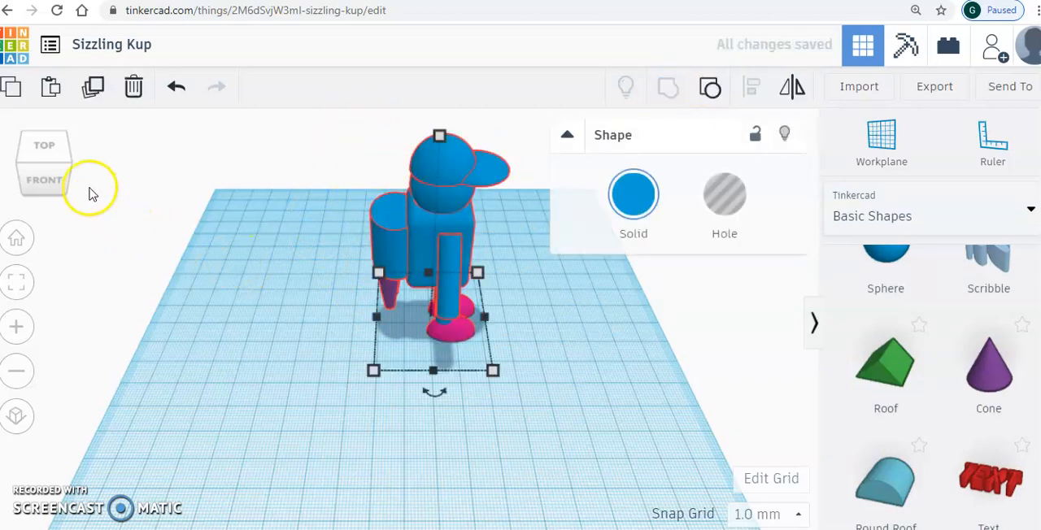
pyautogui.click(71, 171)
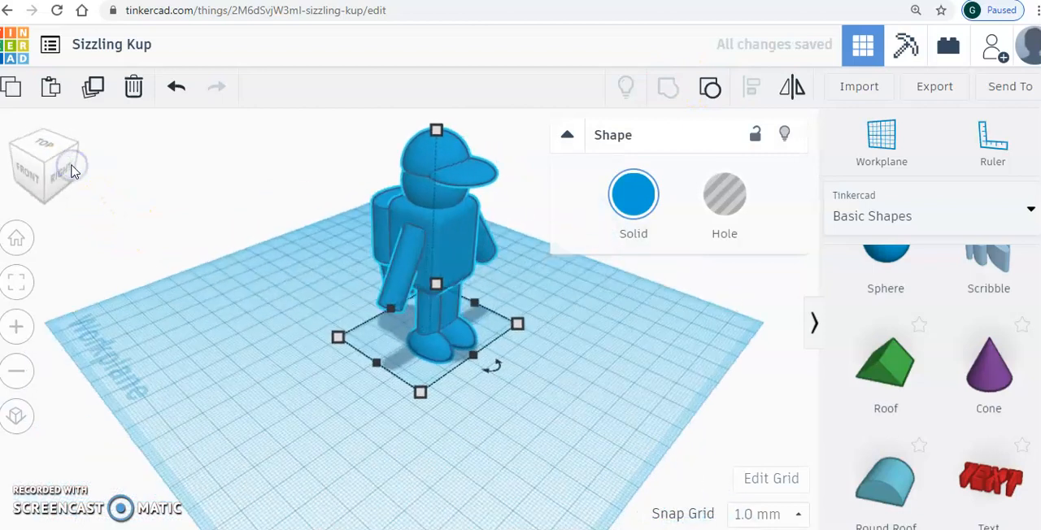
pyautogui.click(255, 258)
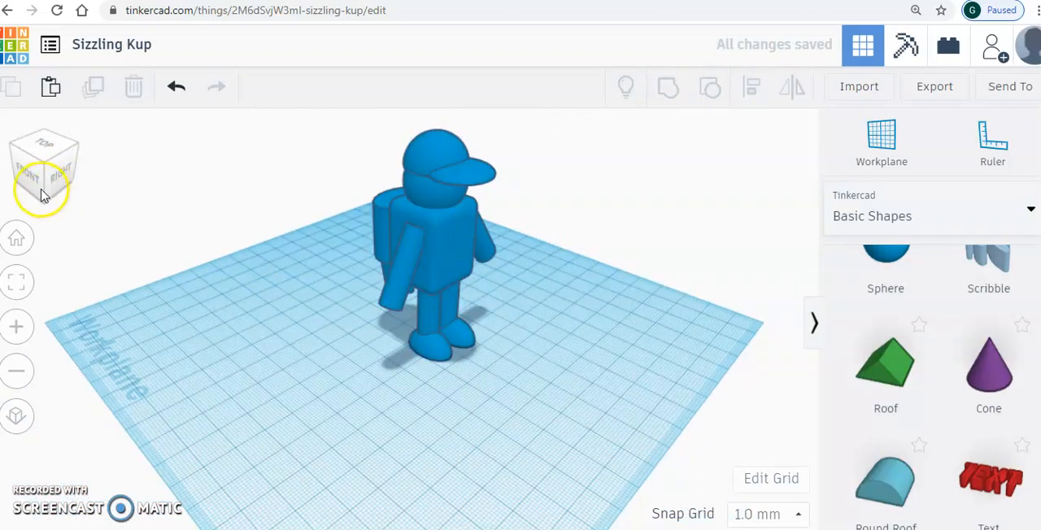
pyautogui.moveTo(434, 235); pyautogui.dragTo(400, 250)
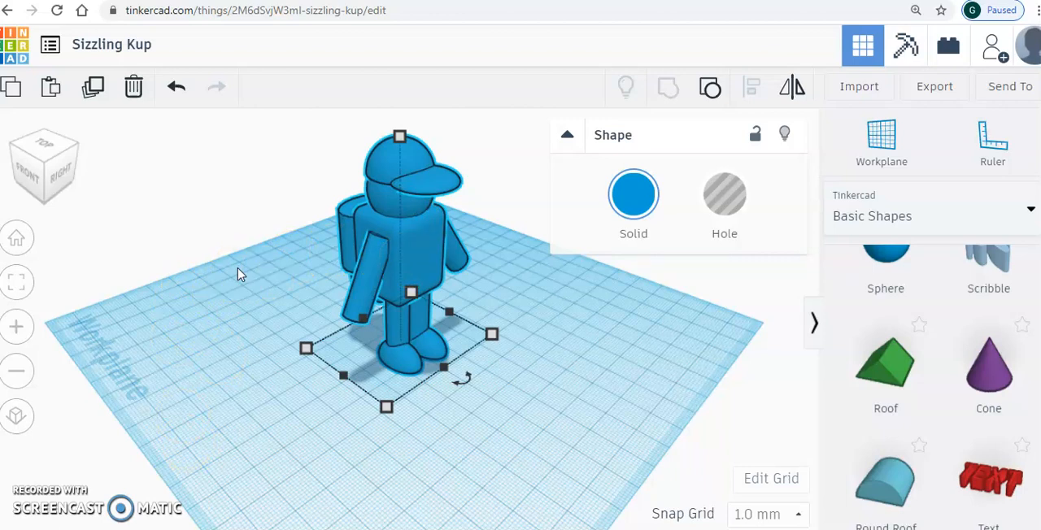
pyautogui.click(255, 300)
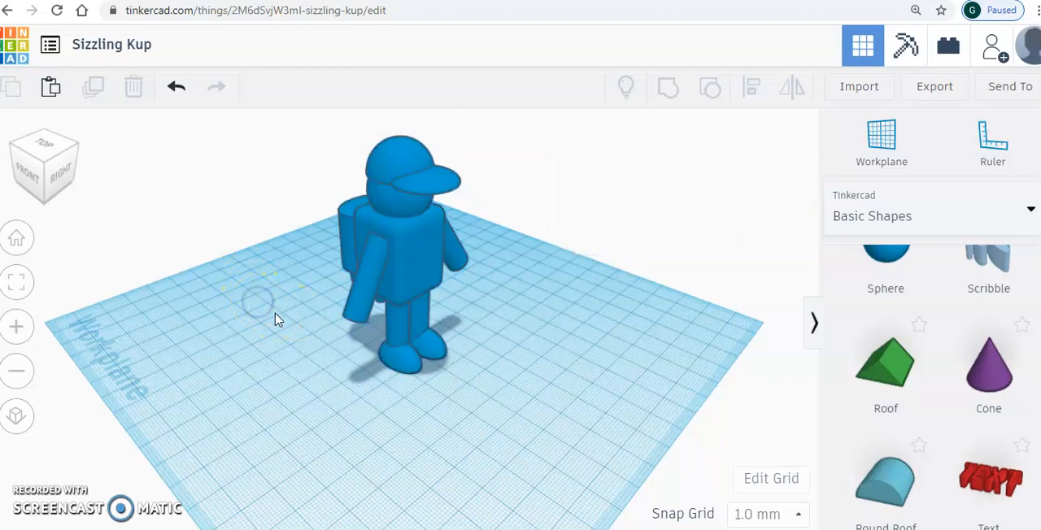
# - Browse the basic shapes library for shapes that could add further details to the figure
pyautogui.scroll(3, 935, 382)
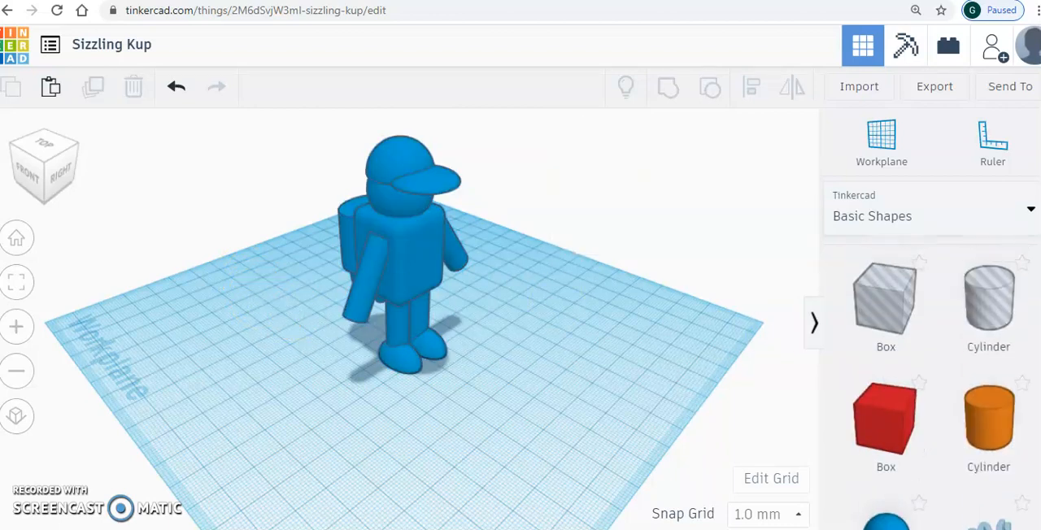
pyautogui.scroll(-3, 935, 382)
pyautogui.scroll(-7, 935, 382)
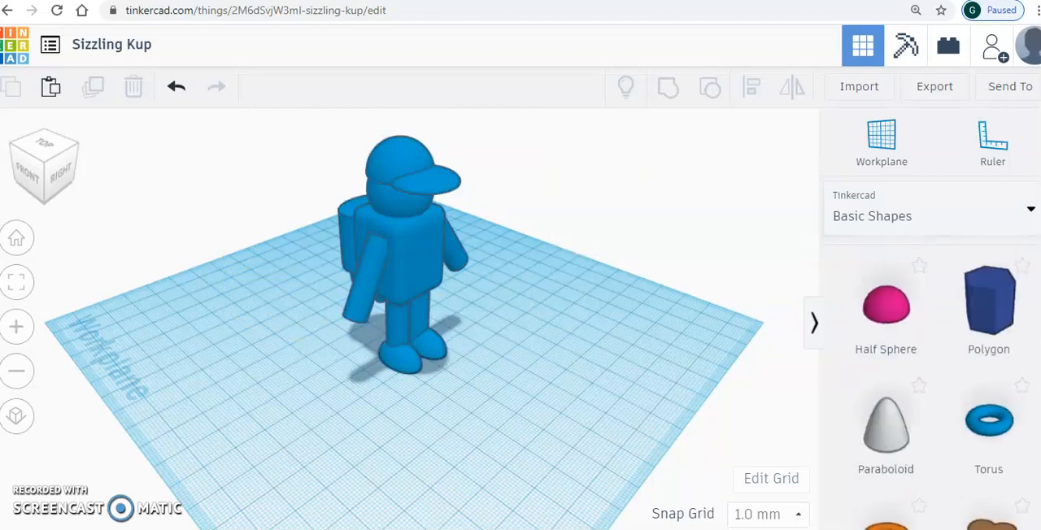
pyautogui.scroll(6, 934, 382)
pyautogui.scroll(1, 935, 382)
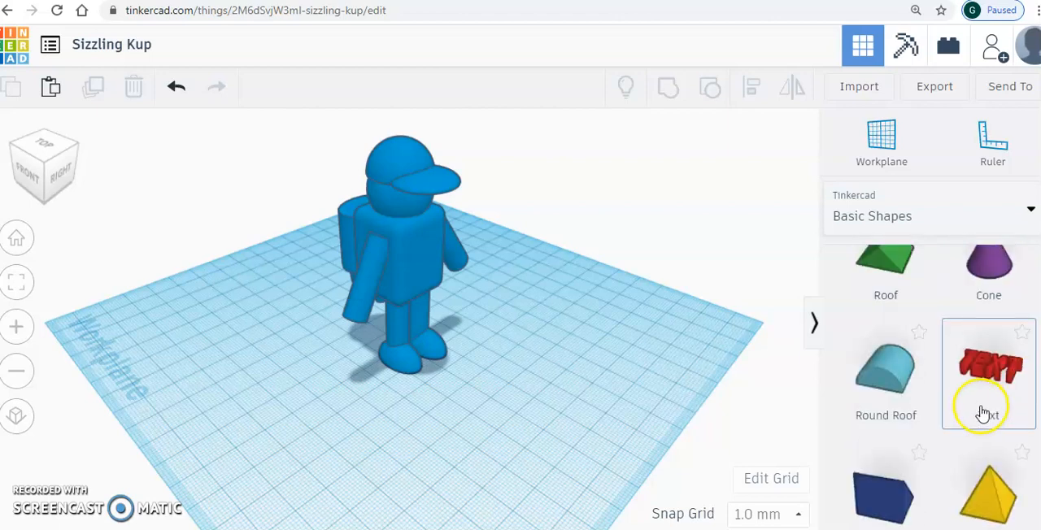
pyautogui.scroll(5, 935, 382)
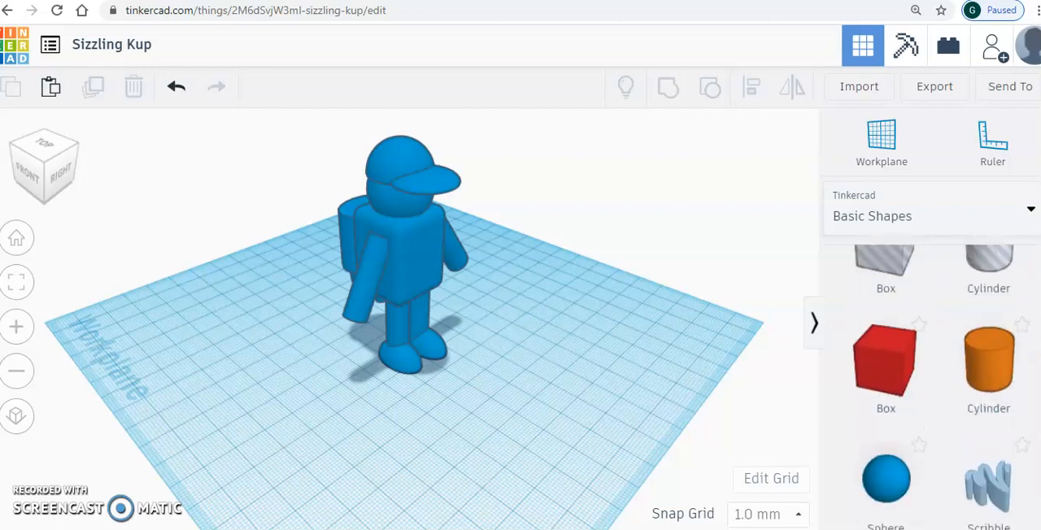
pyautogui.scroll(-2, 935, 382)
pyautogui.scroll(3, 935, 366)
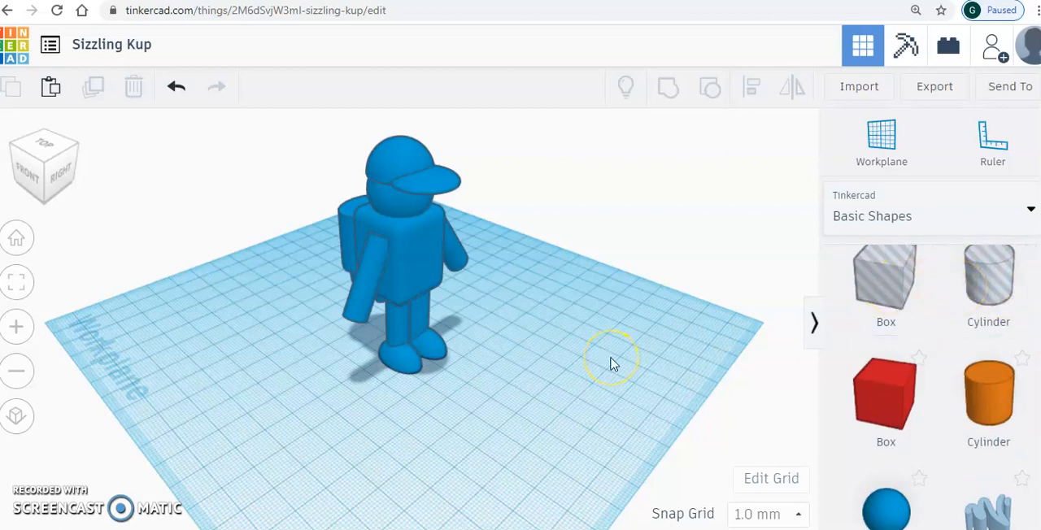
pyautogui.click(415, 231)
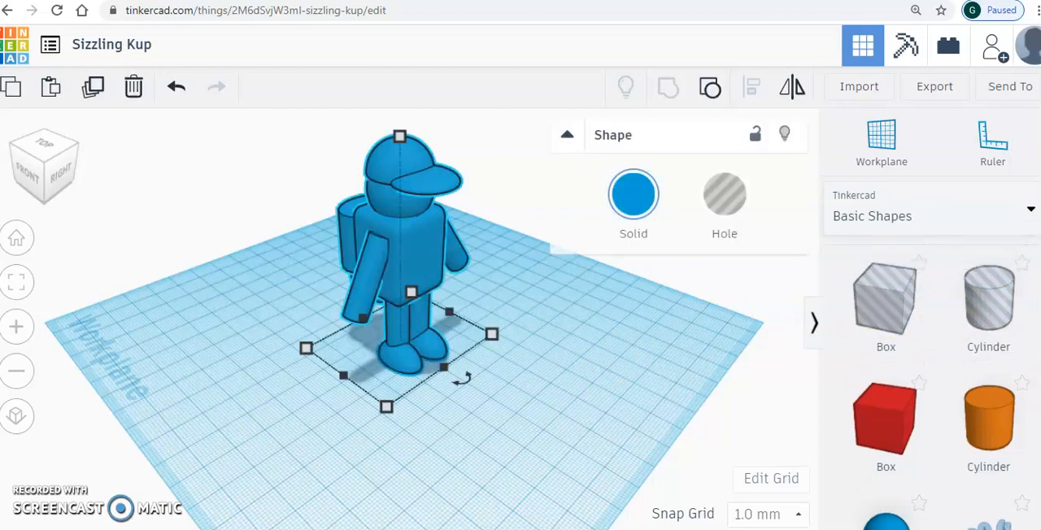
pyautogui.click(539, 360)
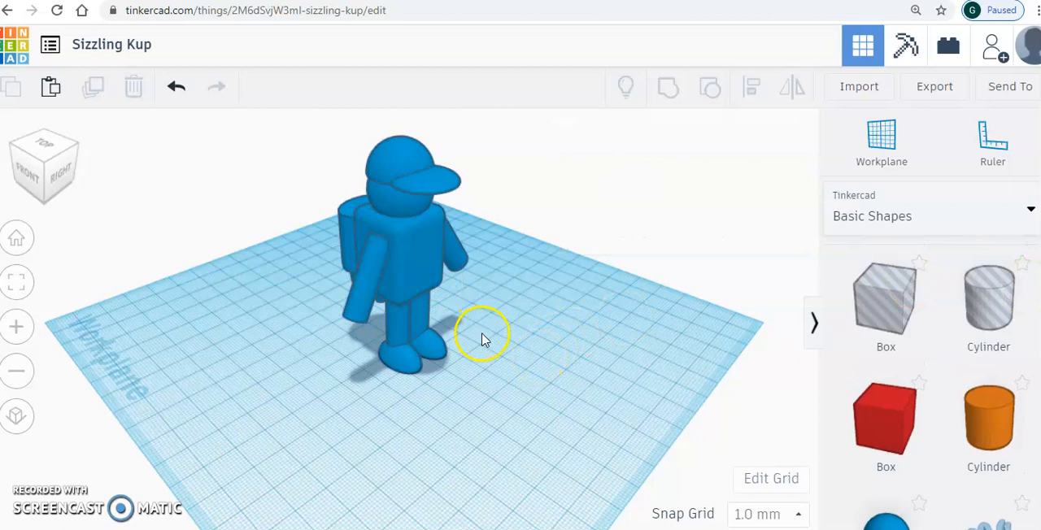